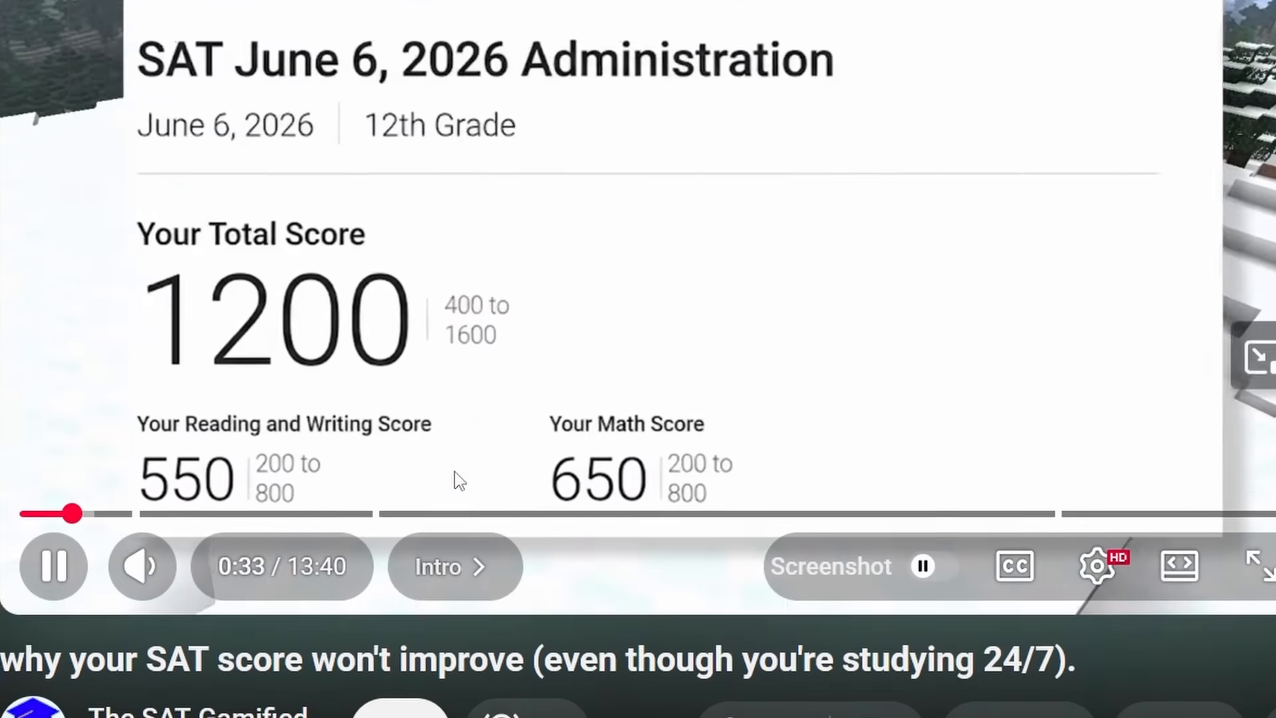
Search Google for Desmos SAT
{"action": "scroll", "coordinate": [454, 472], "scroll_direction": "down", "scroll_amount": 8}
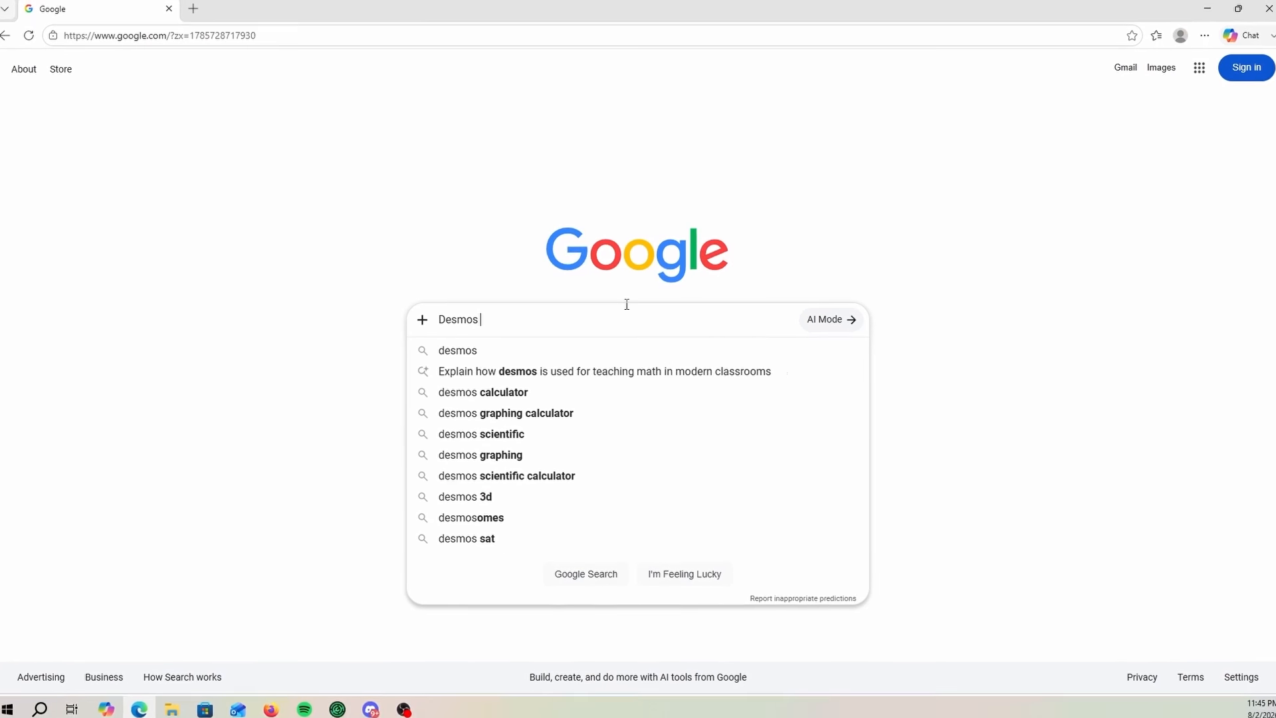
{"action": "type", "text": "SAT"}
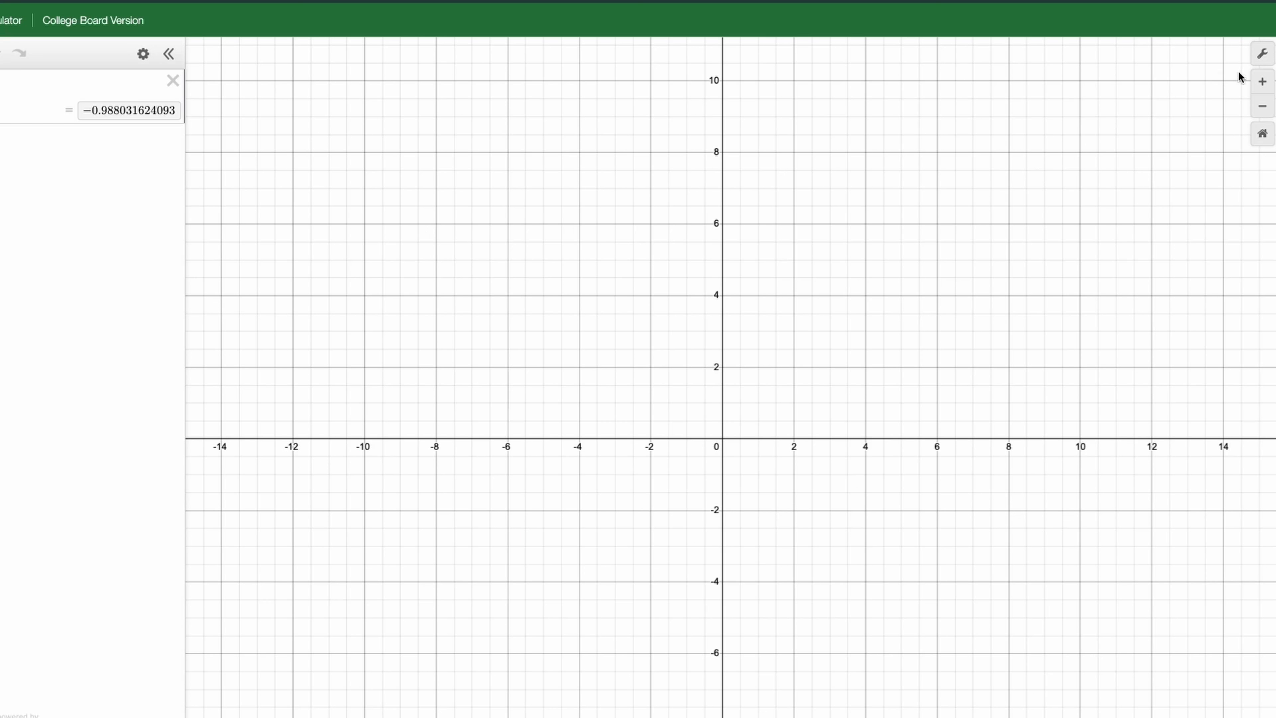
Set the angle mode to Degrees in the graph settings
{"action": "left_click", "coordinate": [1262, 53]}
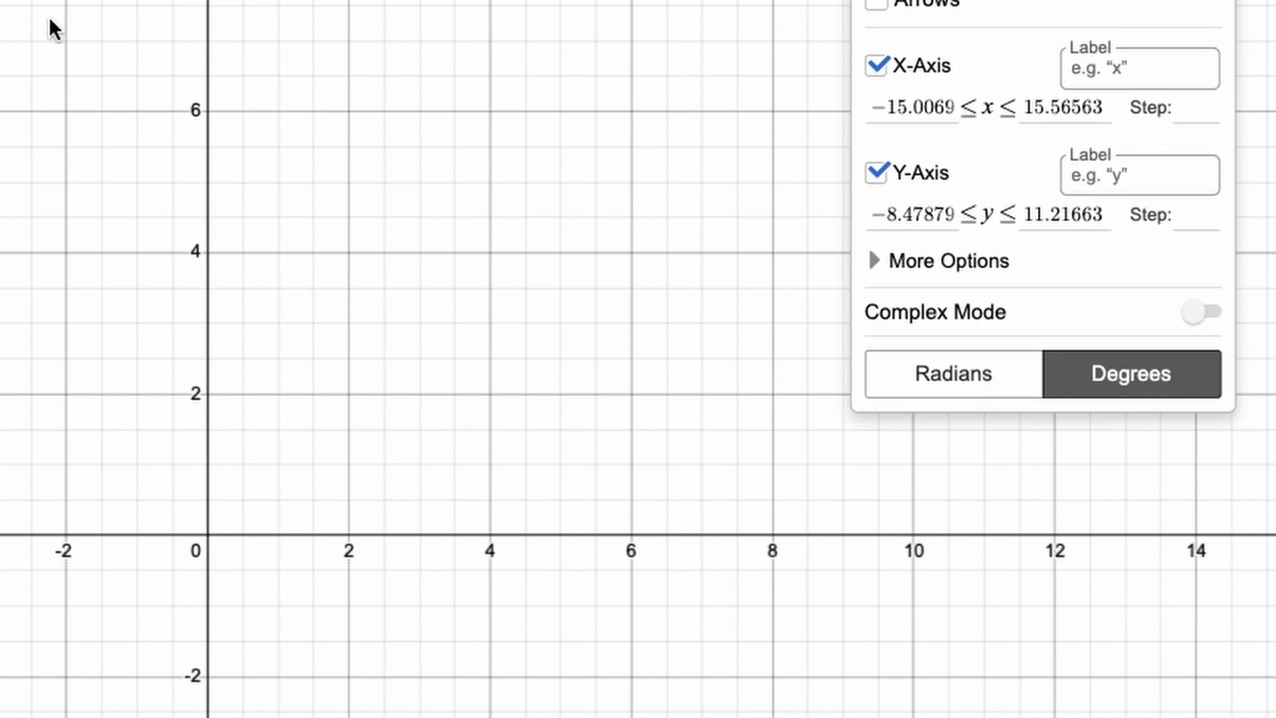
{"action": "left_click", "coordinate": [53, 28]}
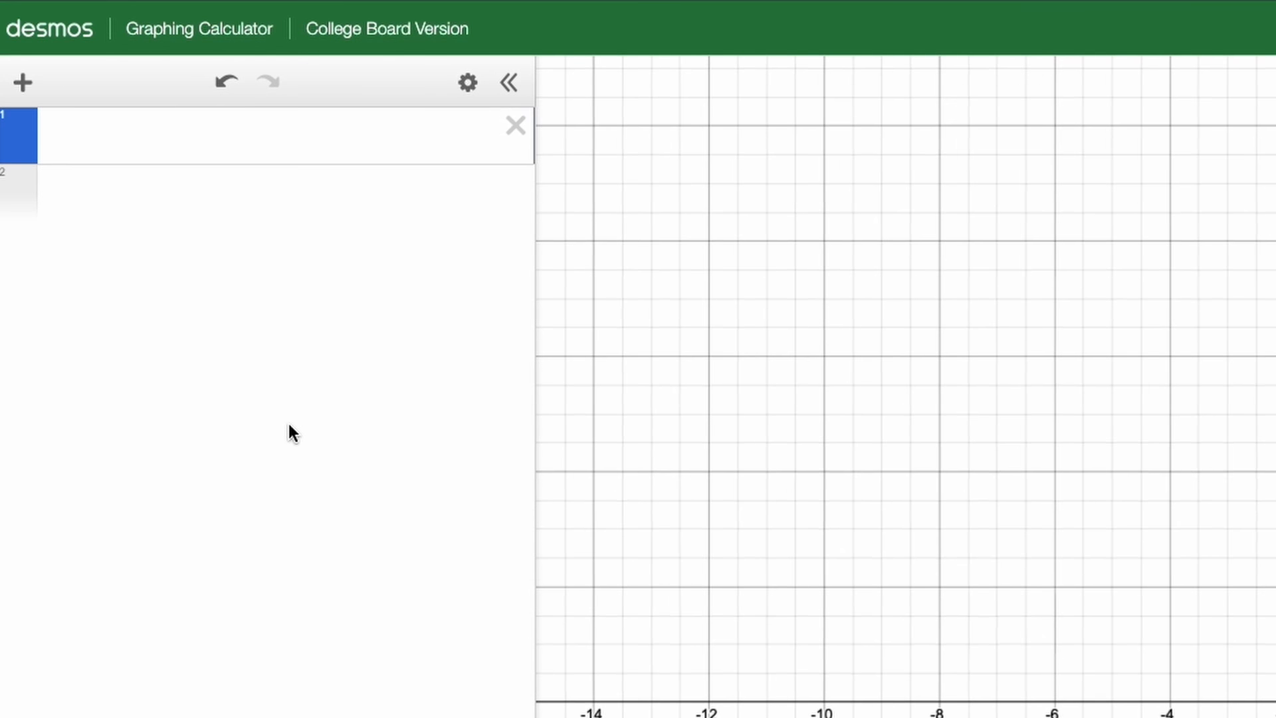
Define the constant a = 5 and adjust it with its slider
{"action": "type", "text": "x"}
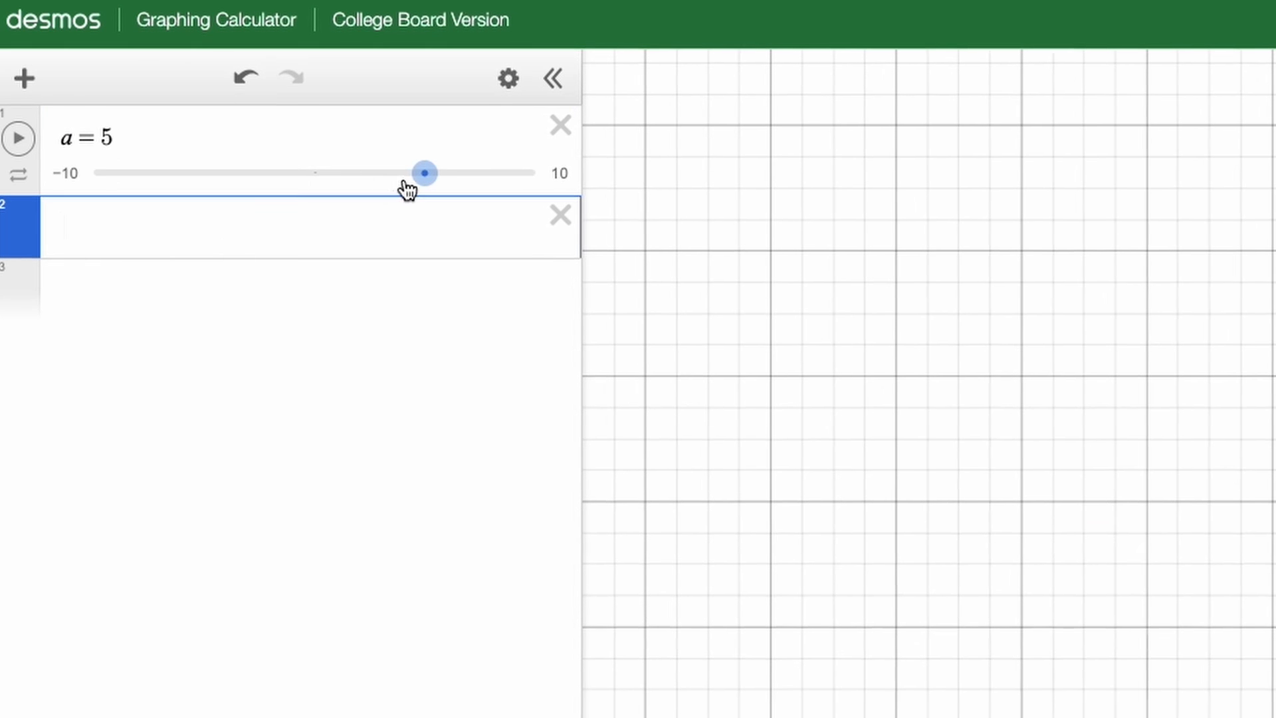
{"action": "left_click_drag", "start_coordinate": [407, 188], "coordinate": [435, 185]}
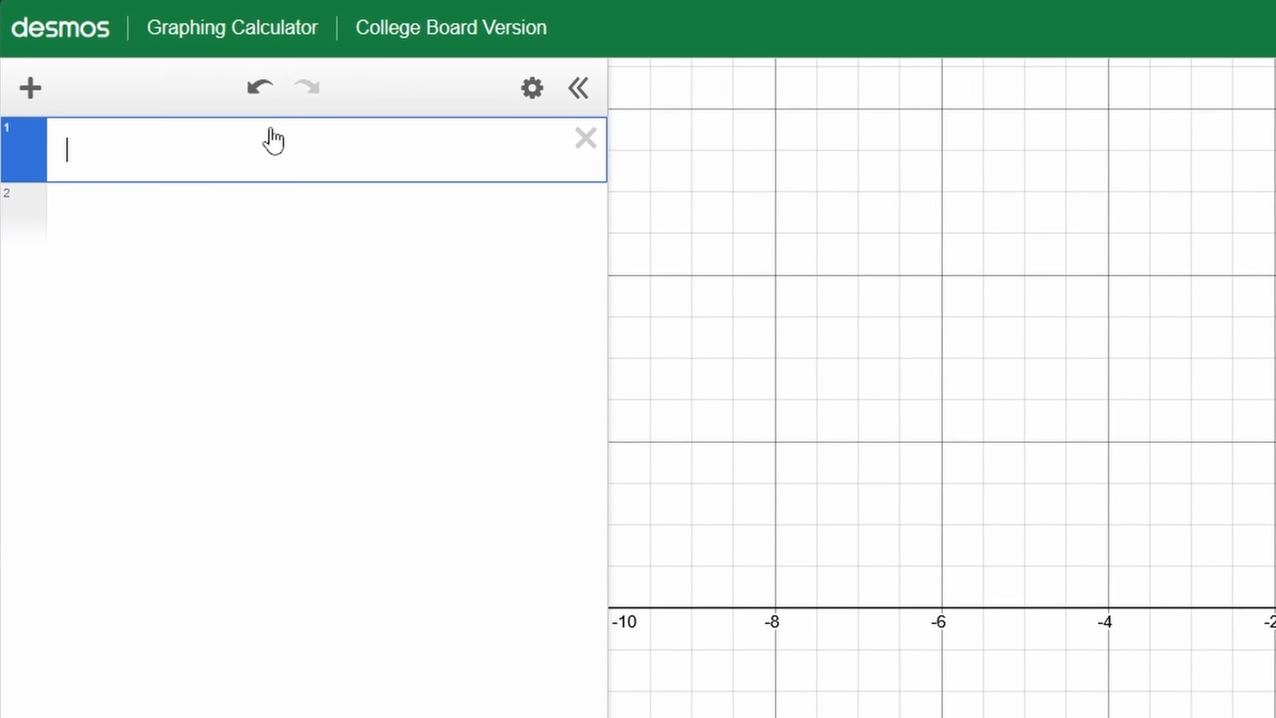
Enter equations that use a as the coefficient of x, ax + y = 84 and y = ax + 1
{"action": "type", "text": "ax"}
{"action": "type", "text": "+y=84"}
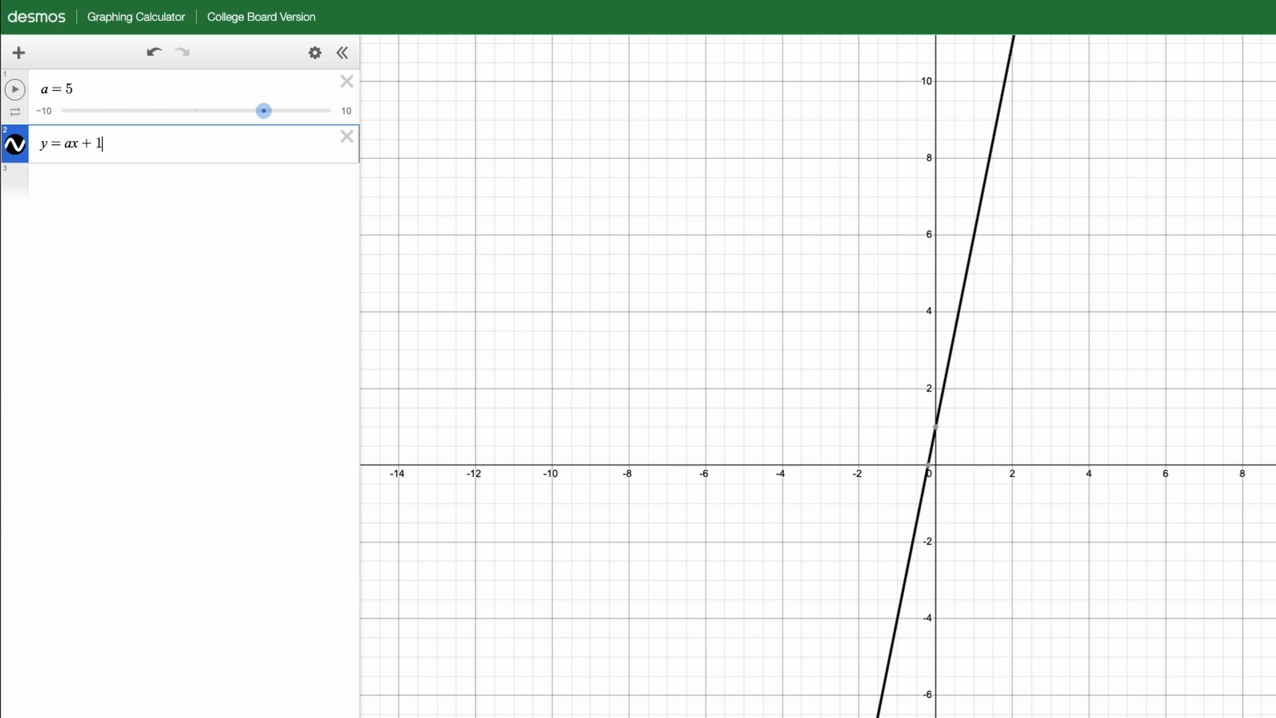
{"action": "scroll", "coordinate": [1002, 329], "scroll_direction": "down", "scroll_amount": 3}
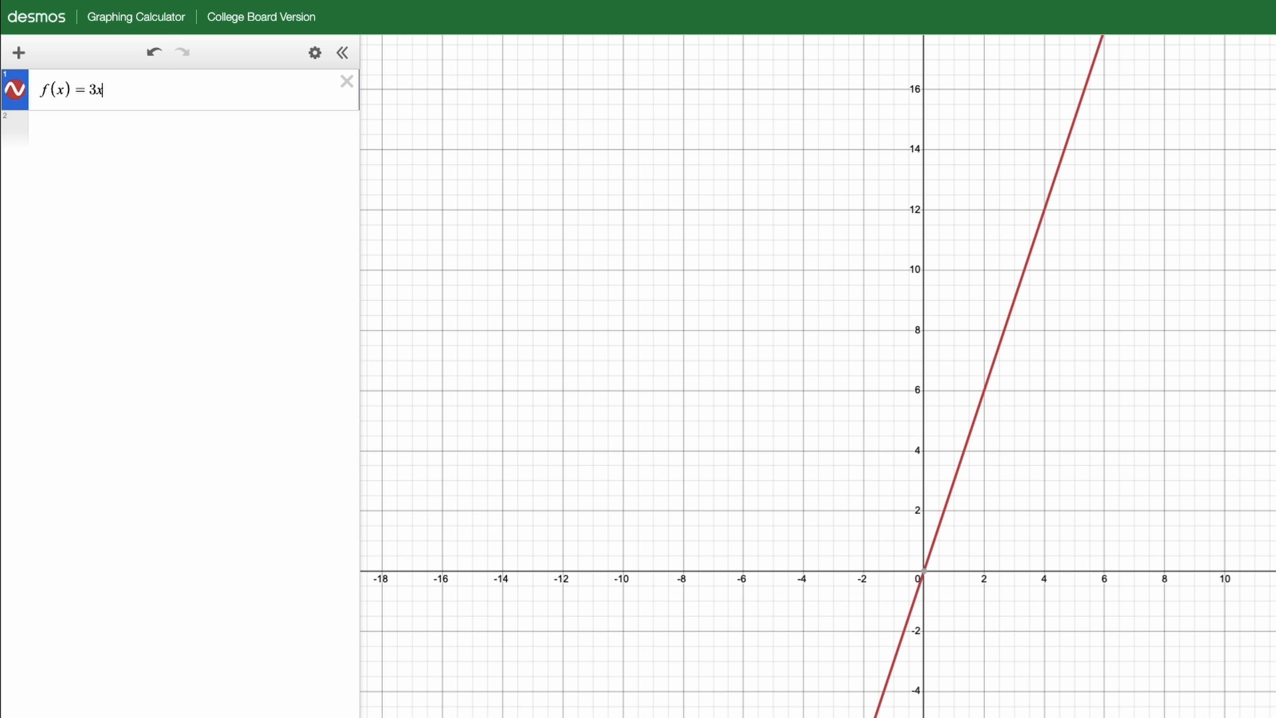
Define f(x) = 3x + 7 and g(x) = x² + 5, and enter the transformed functions f(x²), f(x + 2) and g(x + 7)
{"action": "key", "text": "Return"}
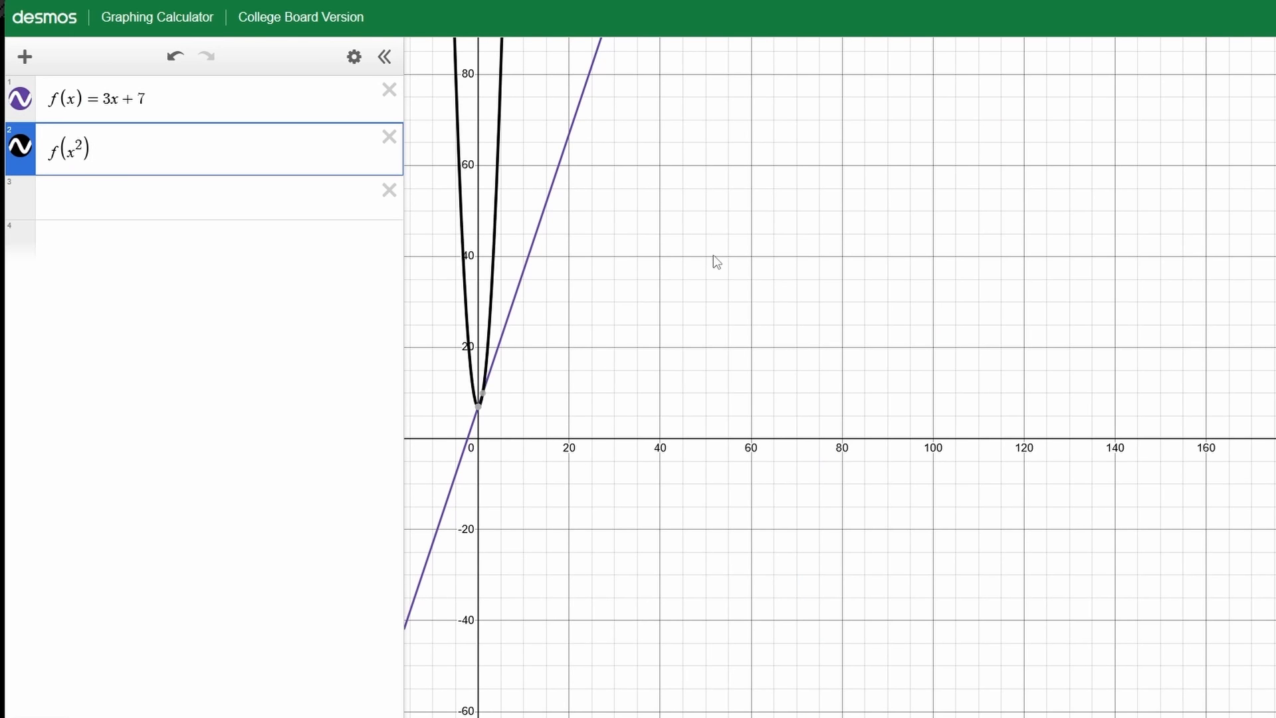
{"action": "left_click_drag", "start_coordinate": [712, 262], "coordinate": [1056, 450]}
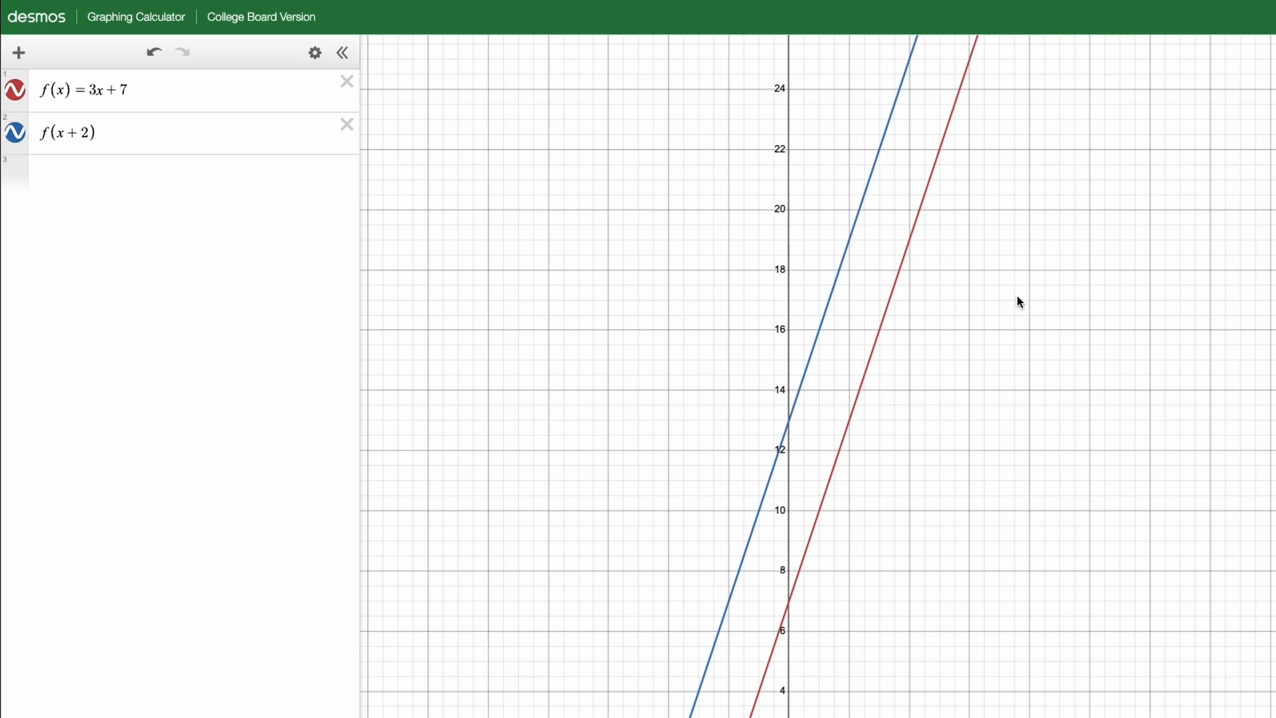
{"action": "mouse_move", "coordinate": [903, 268]}
{"action": "left_mouse_down"}
{"action": "mouse_move", "coordinate": [862, 356]}
{"action": "mouse_move", "coordinate": [898, 390]}
{"action": "left_mouse_up"}
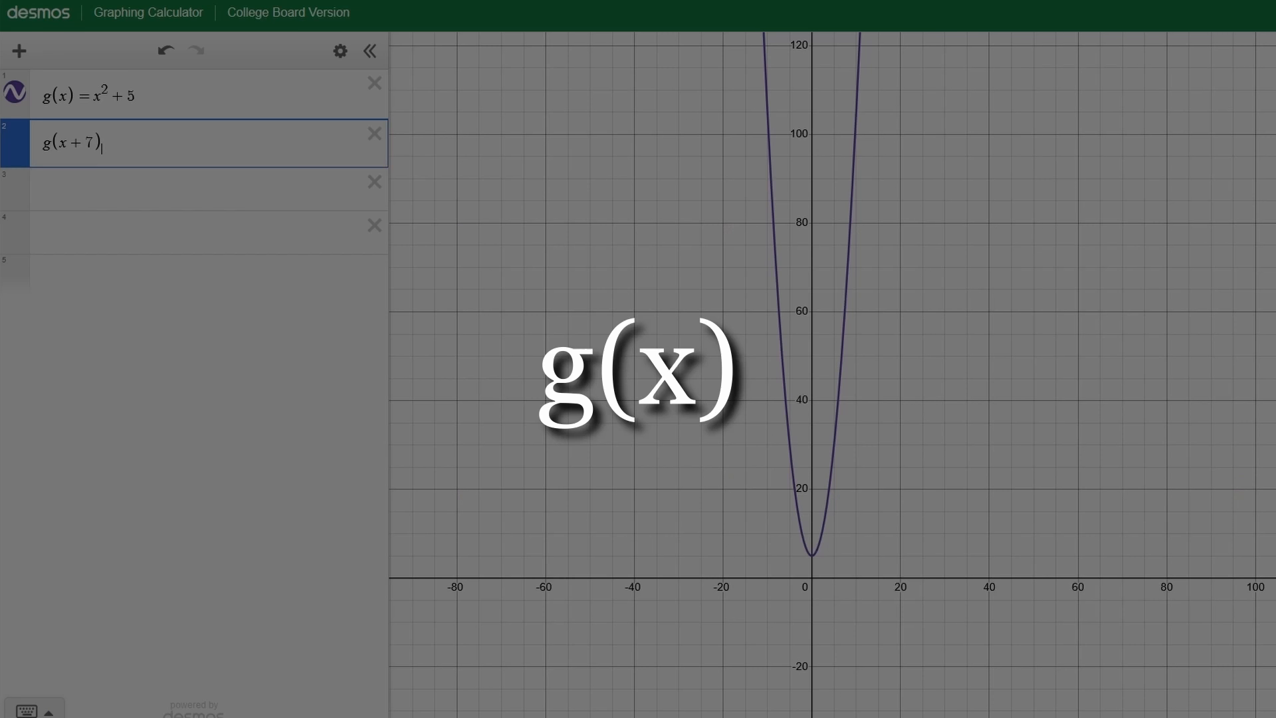
{"action": "key", "text": "Return"}
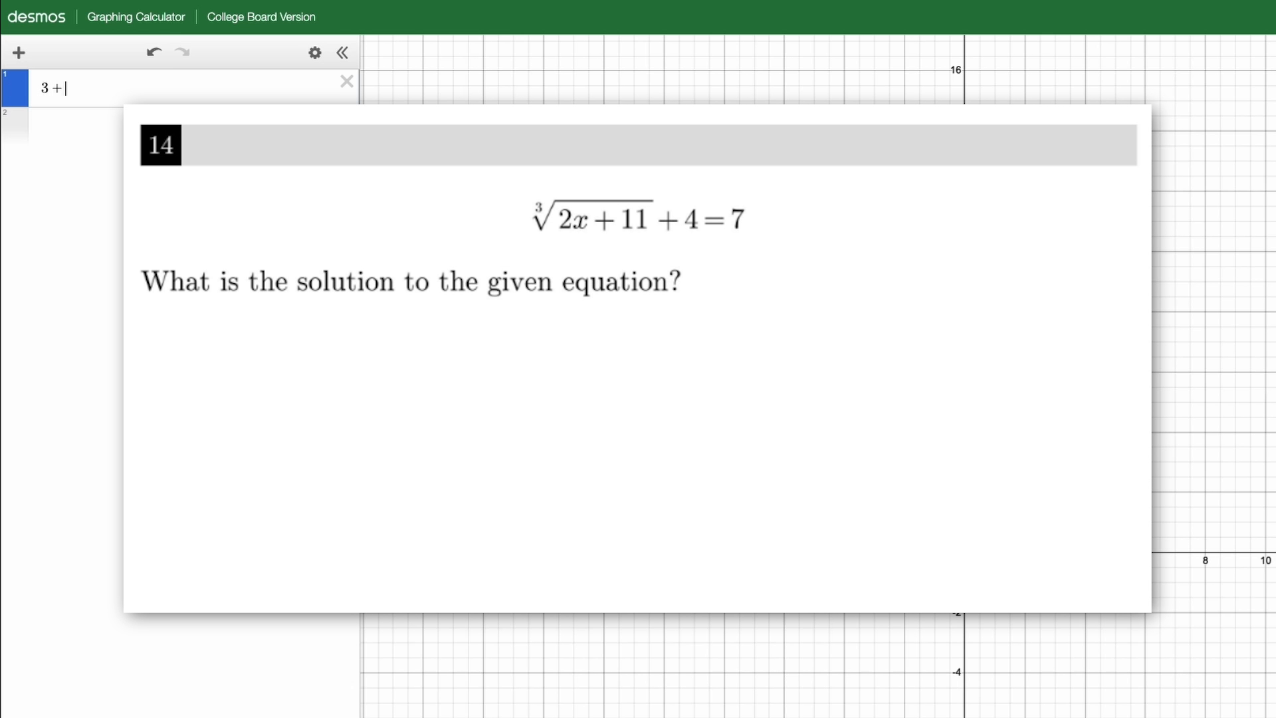
Enter the expression 3 + x and mark the intersection of the lines y = 3 and y = 3x + 6
{"action": "type", "text": "x="}
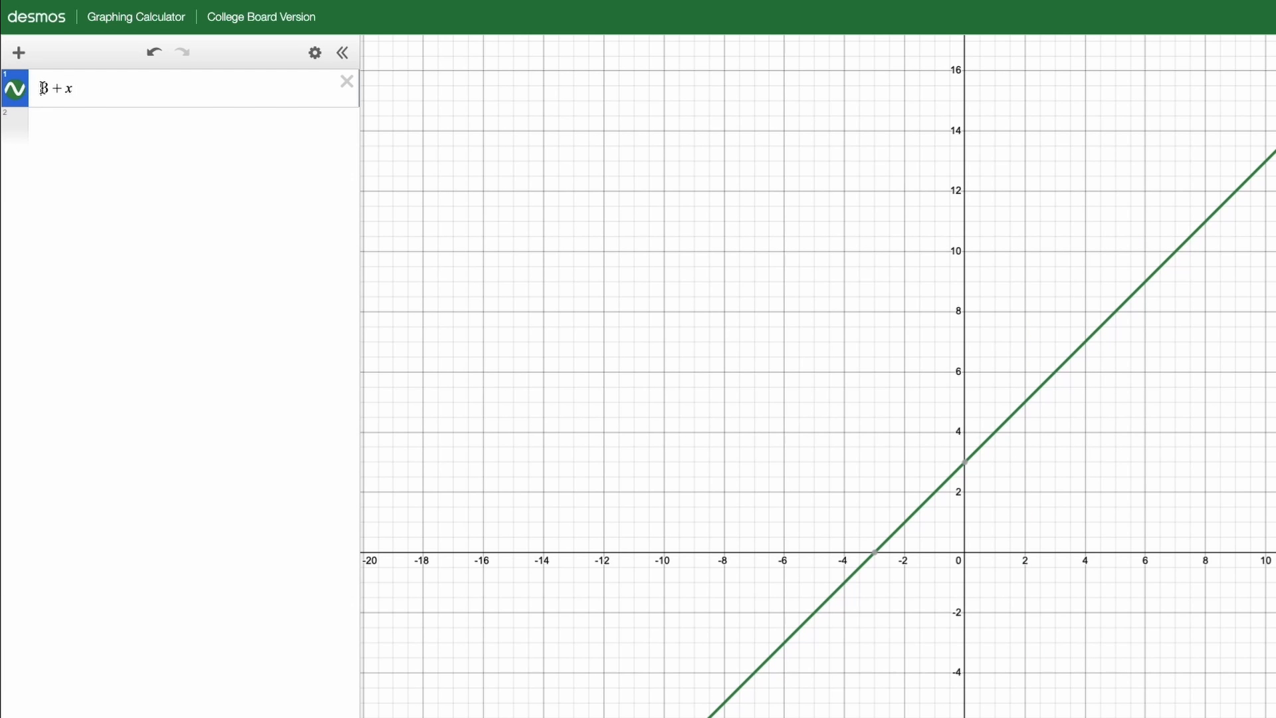
{"action": "left_click", "coordinate": [90, 119]}
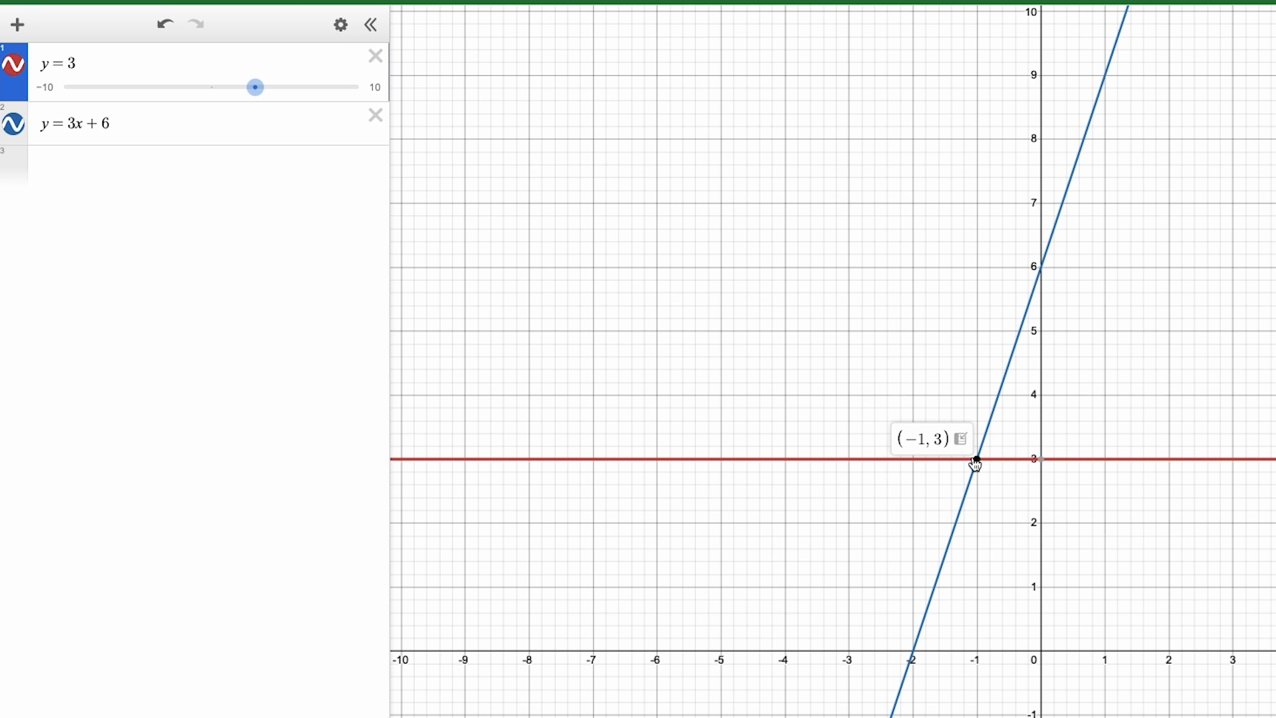
{"action": "left_click", "coordinate": [965, 444]}
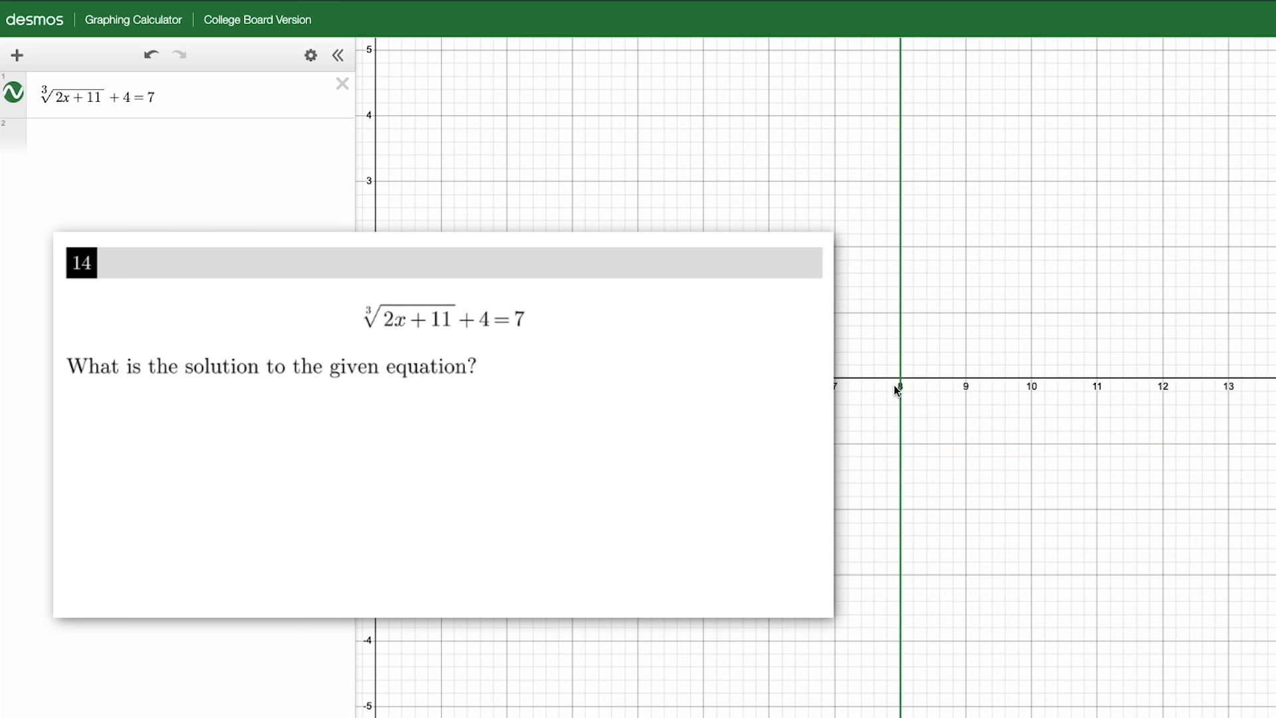
Examine where the graphed equation ∛(2x + 11) + 4 = 7 crosses the x-axis to read its solution
{"action": "scroll", "coordinate": [888, 387], "scroll_direction": "up", "scroll_amount": 3}
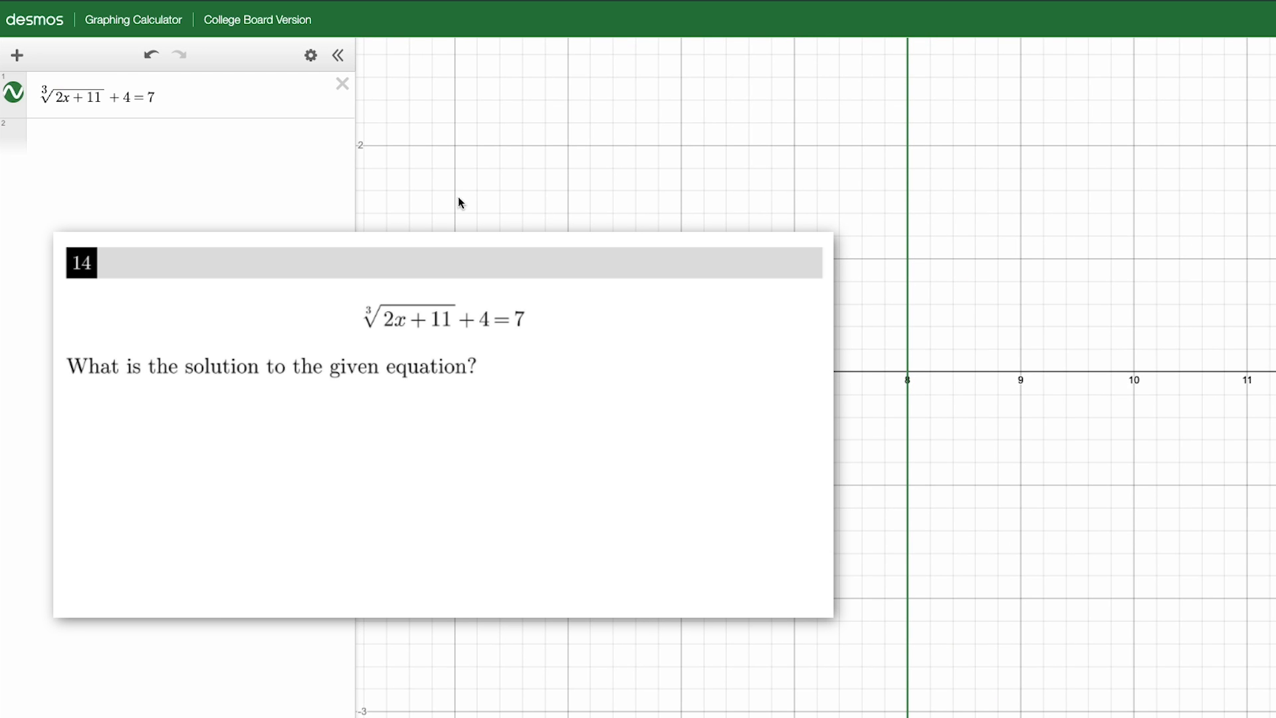
{"action": "left_click", "coordinate": [168, 96]}
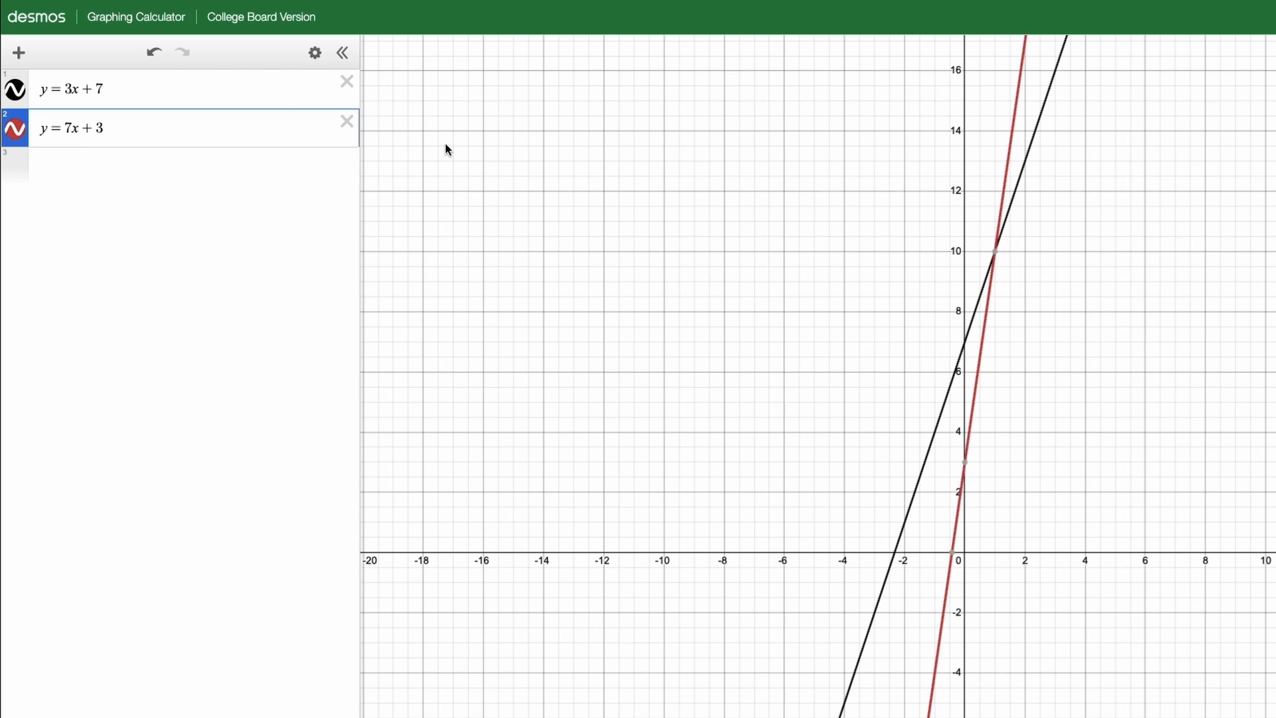
Inspect the graph of y = 3x + 7 and y = 7x + 3, and show the upper intersection of y = x² − 6x + 11 and y = 2x − 4
{"action": "left_click", "coordinate": [1014, 203]}
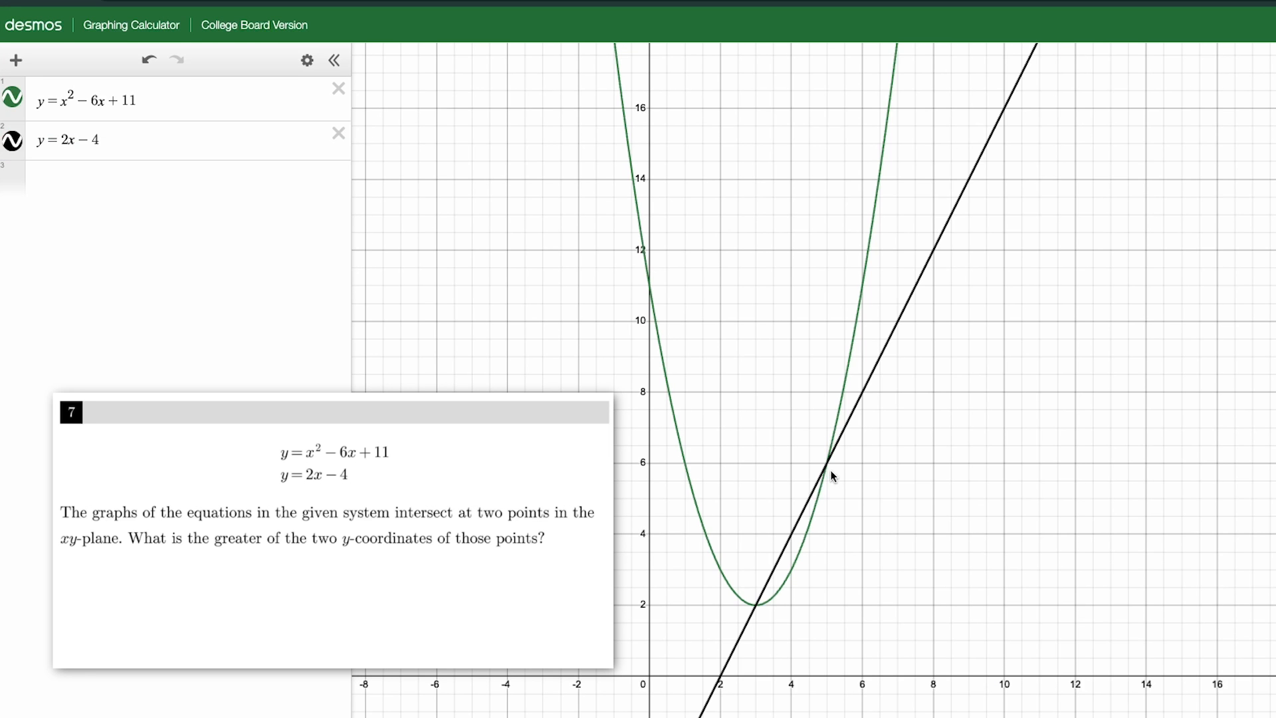
{"action": "left_click", "coordinate": [826, 472]}
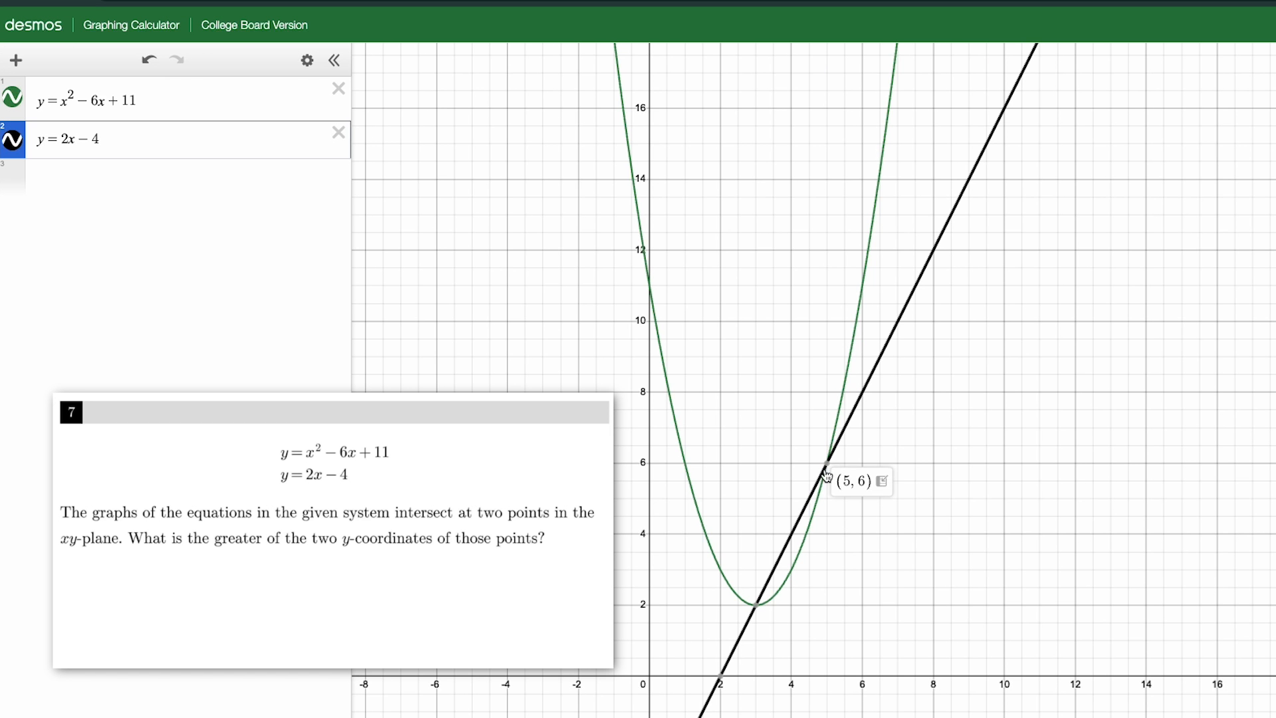
{"action": "left_click", "coordinate": [886, 482]}
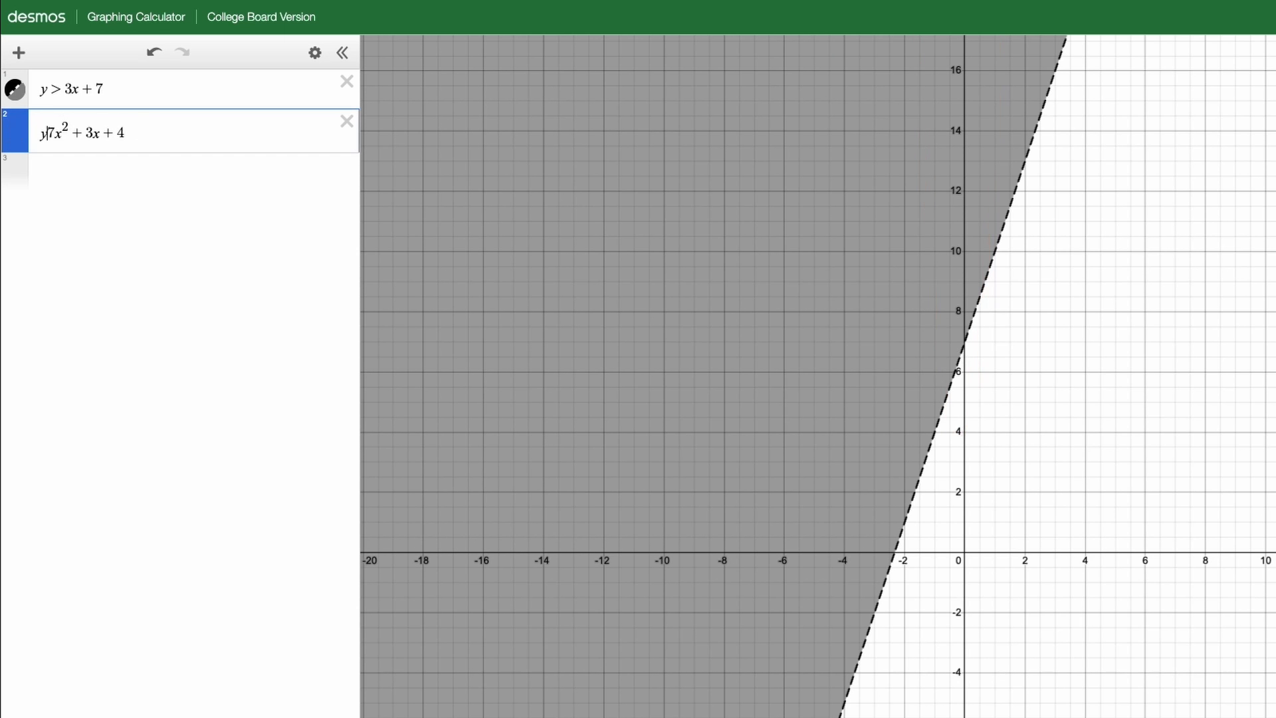
Make the second expression an inequality, and show the boundary intersection of y < 3x + 7 and y ≥ 7x + 3x + 4
{"action": "type", "text": "<"}
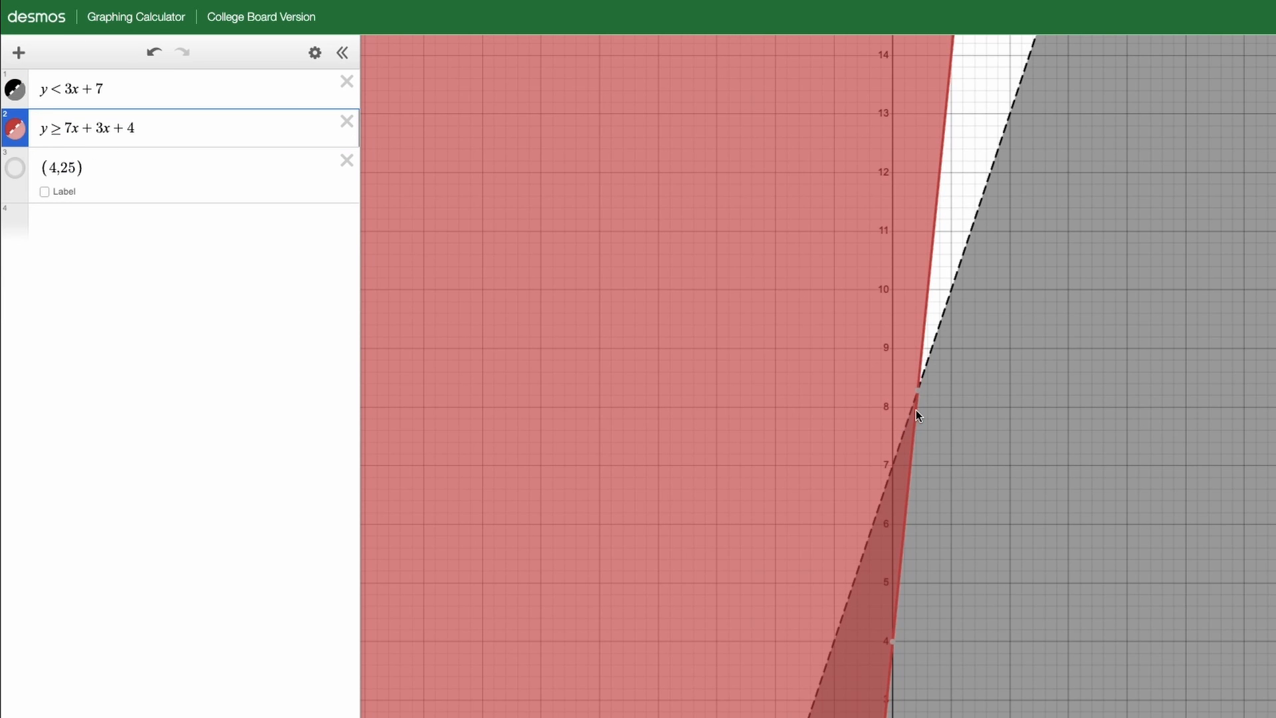
{"action": "left_click", "coordinate": [917, 393]}
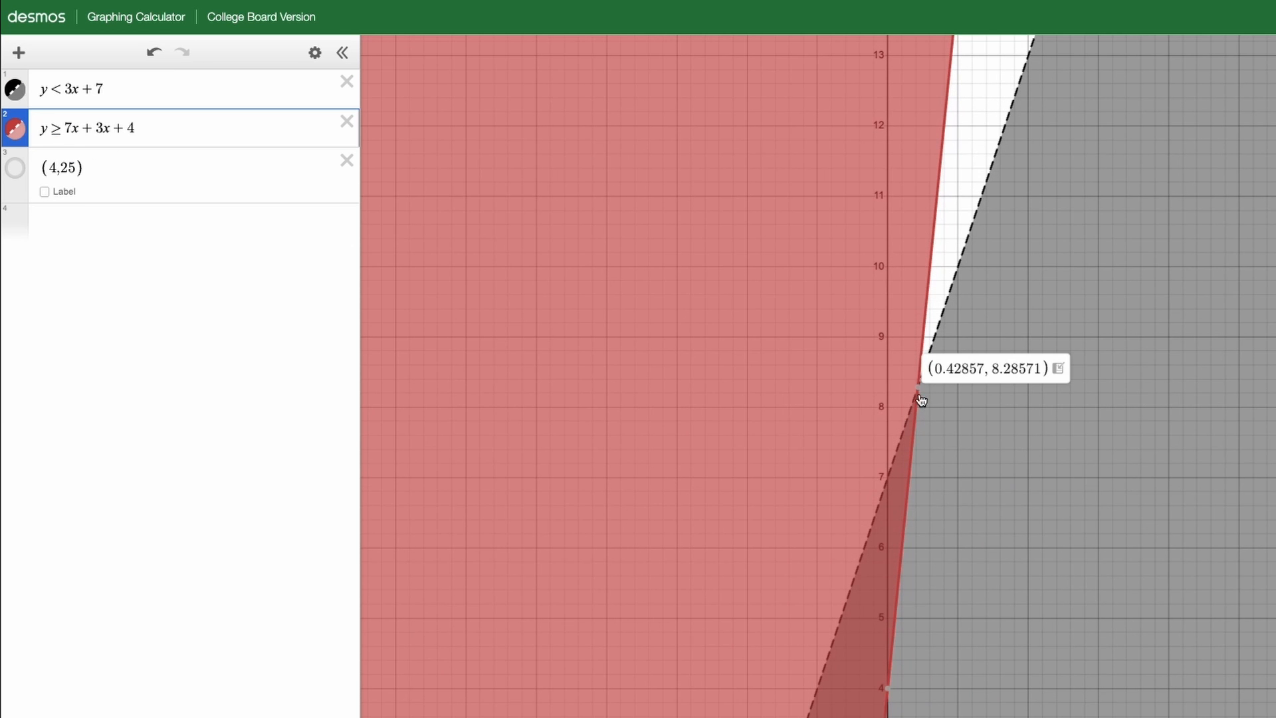
{"action": "scroll", "coordinate": [920, 395], "scroll_direction": "up", "scroll_amount": 2}
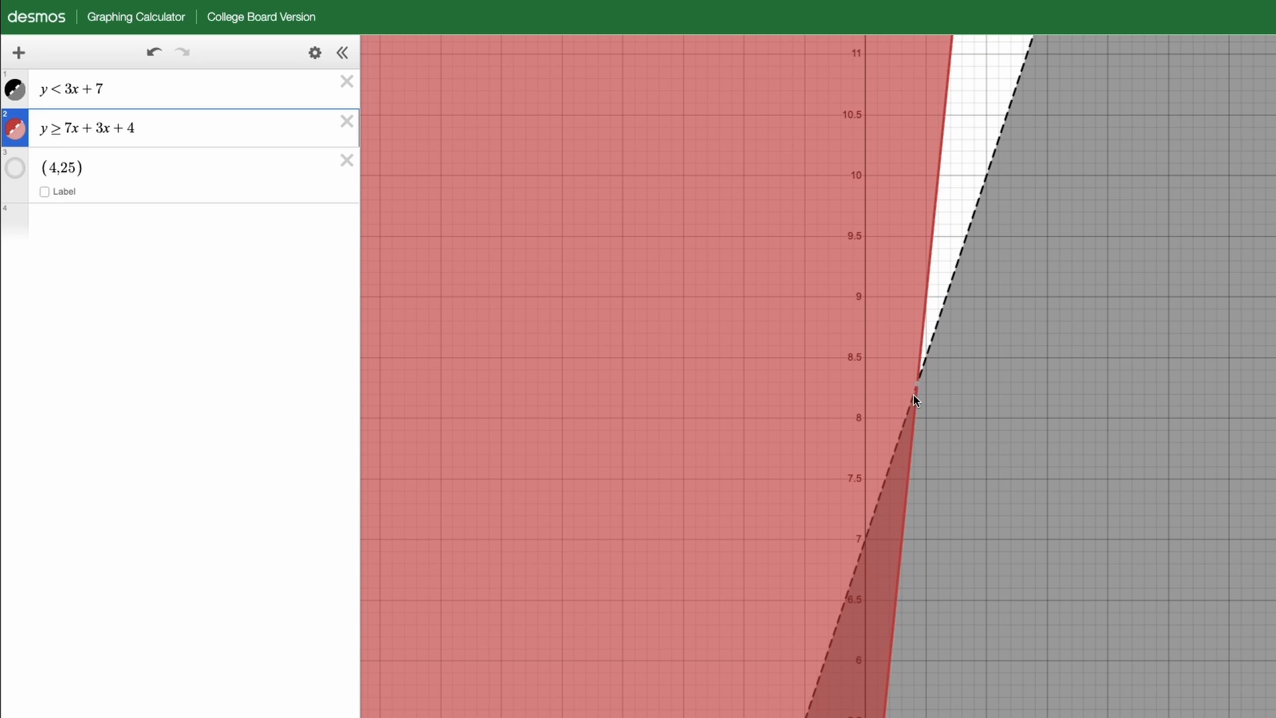
{"action": "scroll", "coordinate": [913, 395], "scroll_direction": "up", "scroll_amount": 2}
Trace the boundary of y ≤ −2x + 3, and mark the boundary intersection of y ≤ −2x + 14 and y ≤ 3x + 4
{"action": "left_click", "coordinate": [662, 143]}
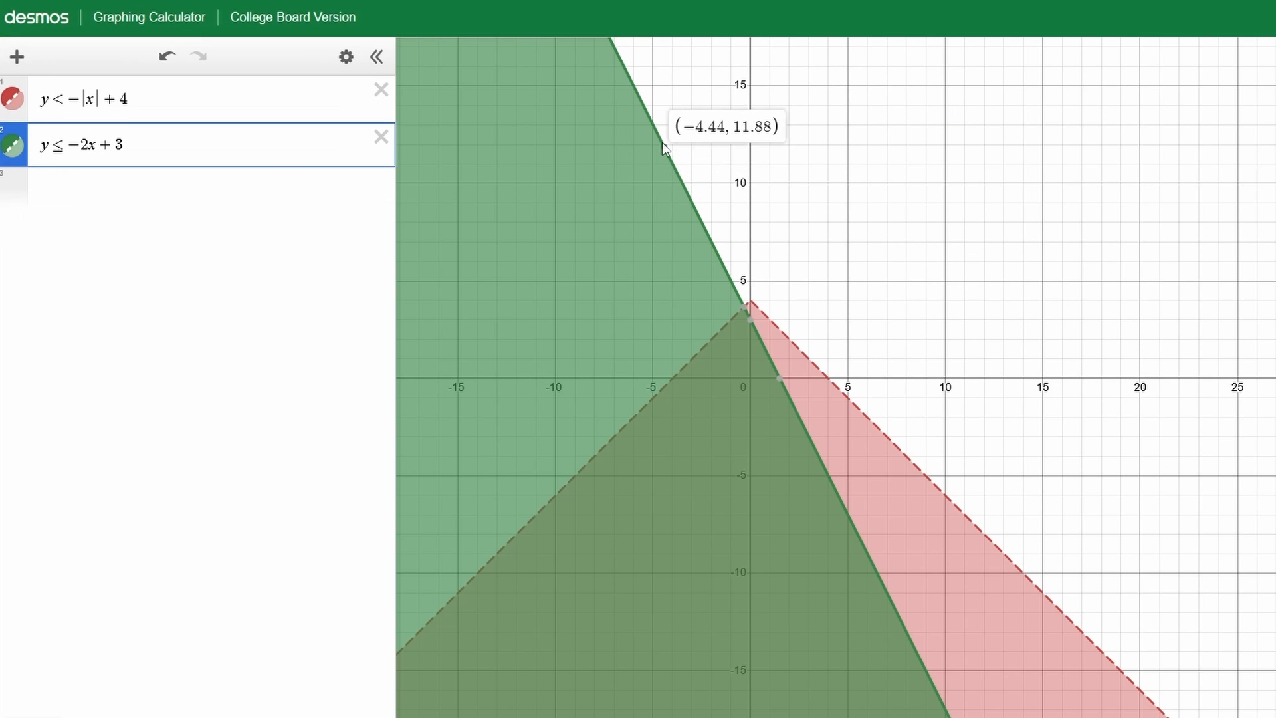
{"action": "left_click", "coordinate": [149, 120]}
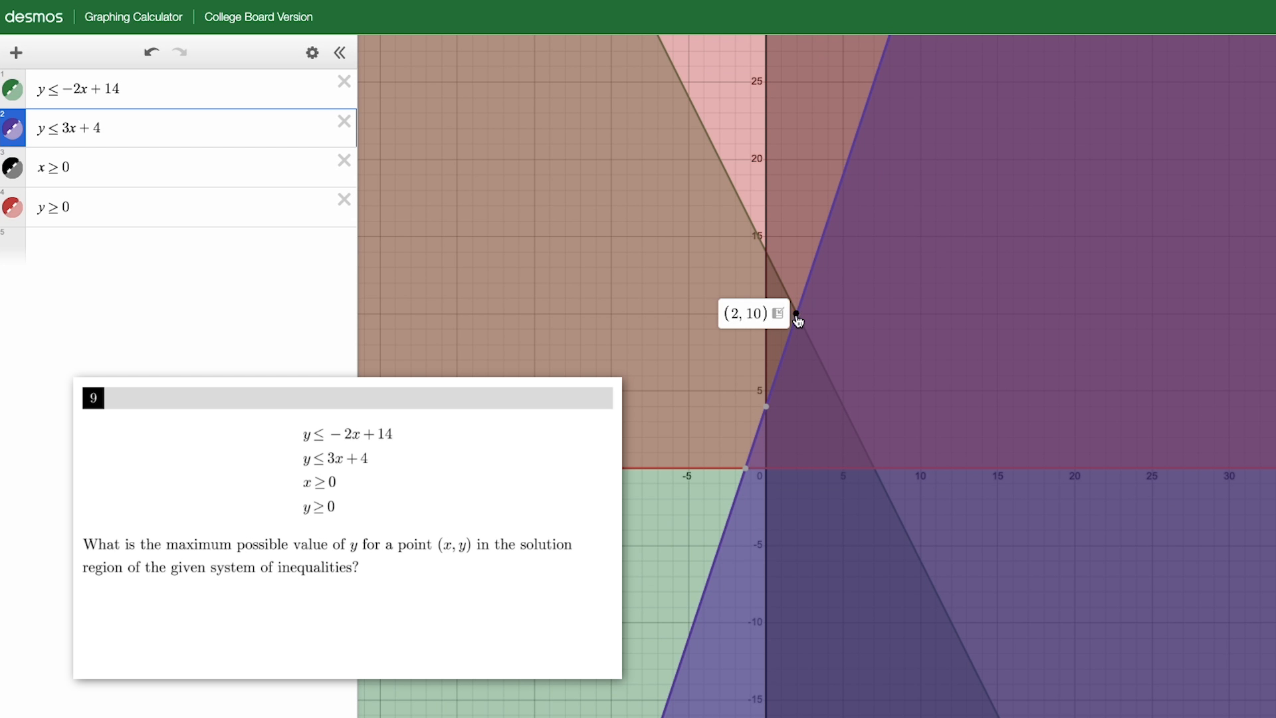
{"action": "left_click", "coordinate": [778, 314]}
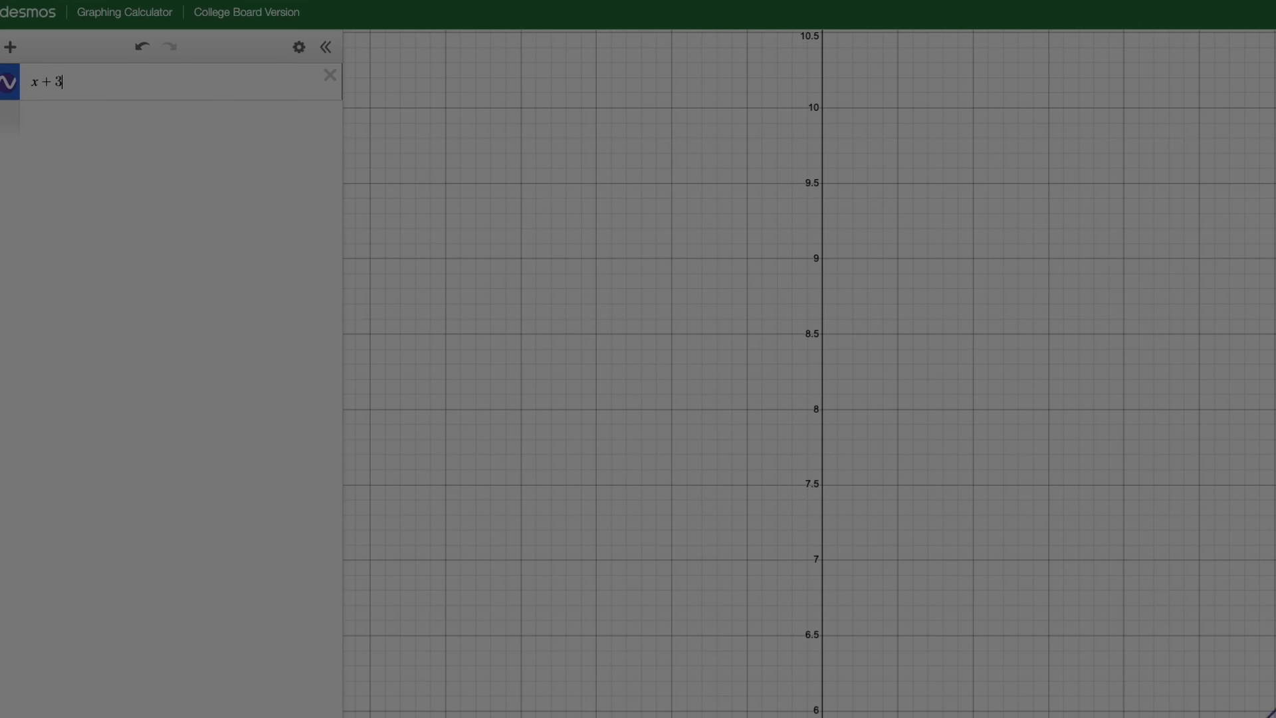
Add the subscript 1 to x in the expression x + 3
{"action": "left_click", "coordinate": [33, 88]}
{"action": "type", "text": "1"}
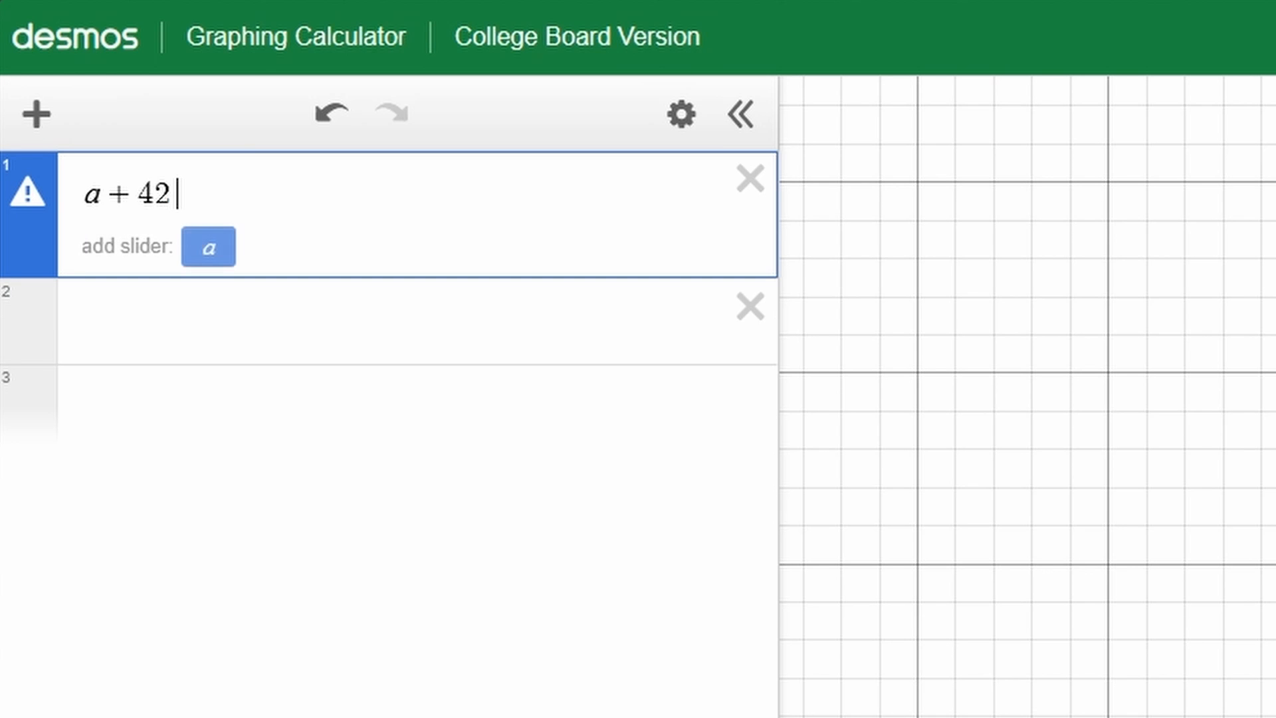
Complete the regression a + 42 ~ a² and replace its variable a with x
{"action": "type", "text": "~"}
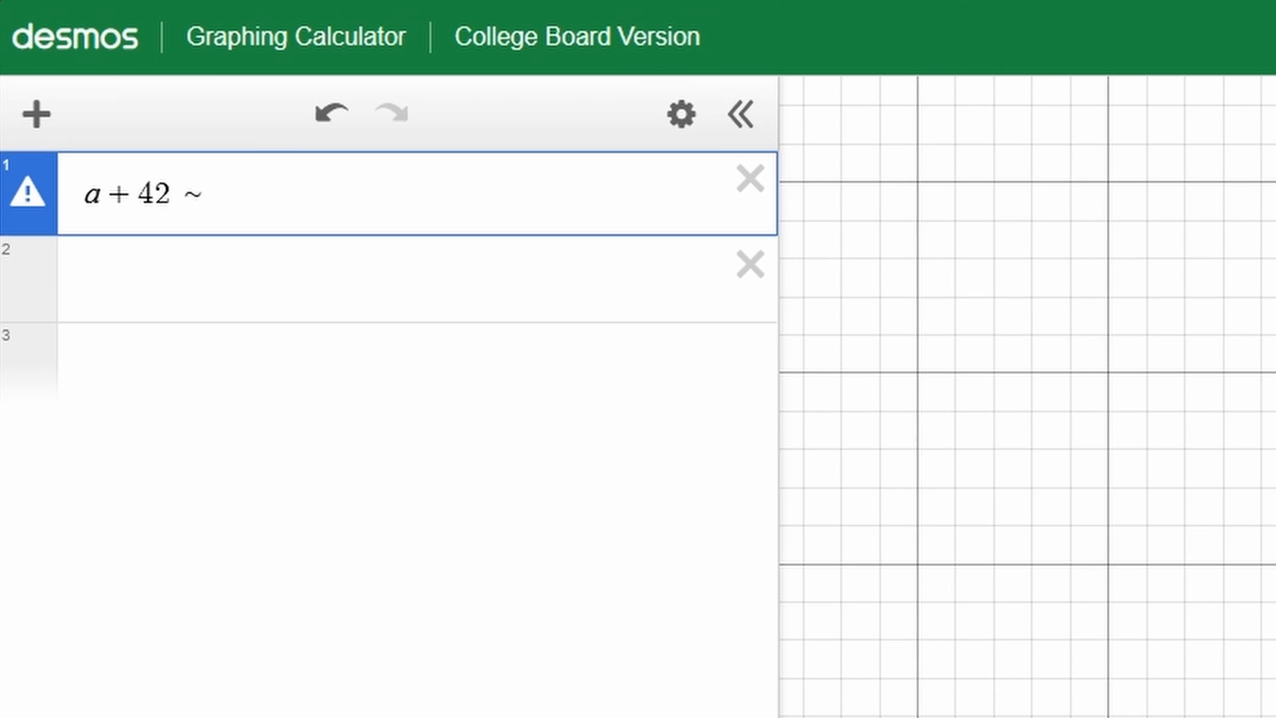
{"action": "type", "text": "a^2"}
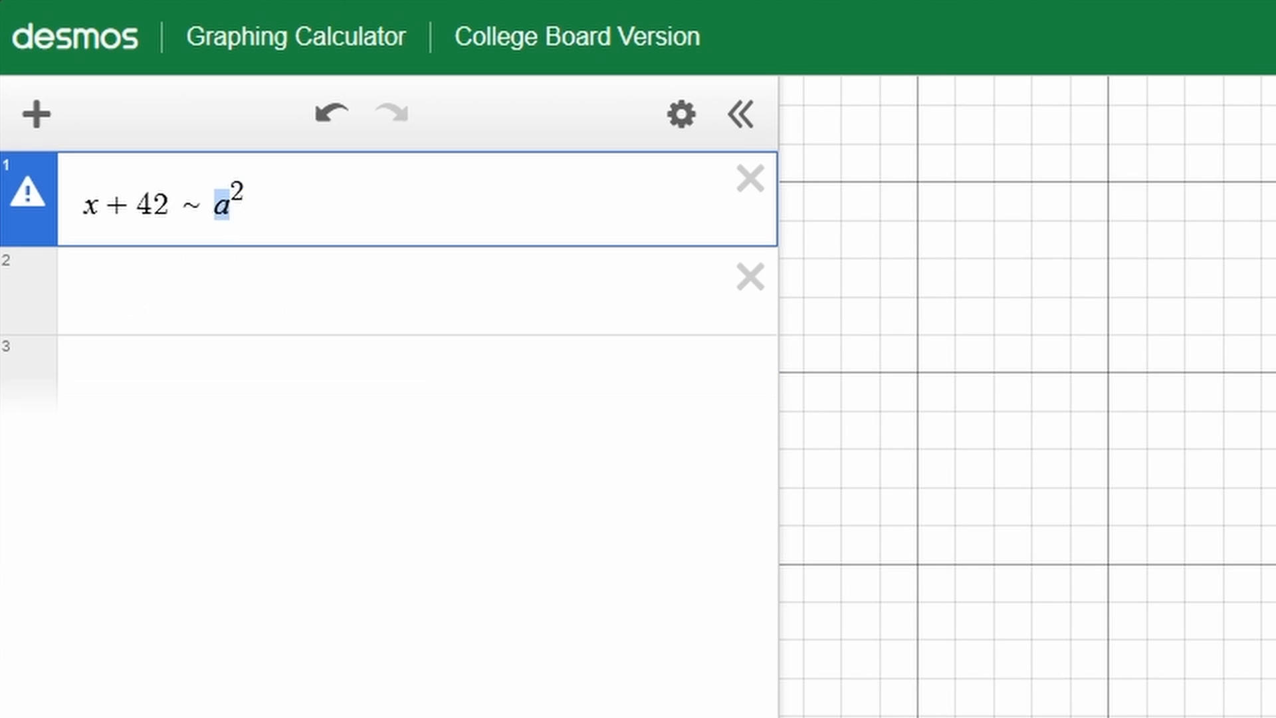
{"action": "type", "text": "x"}
{"action": "left_click", "coordinate": [319, 278]}
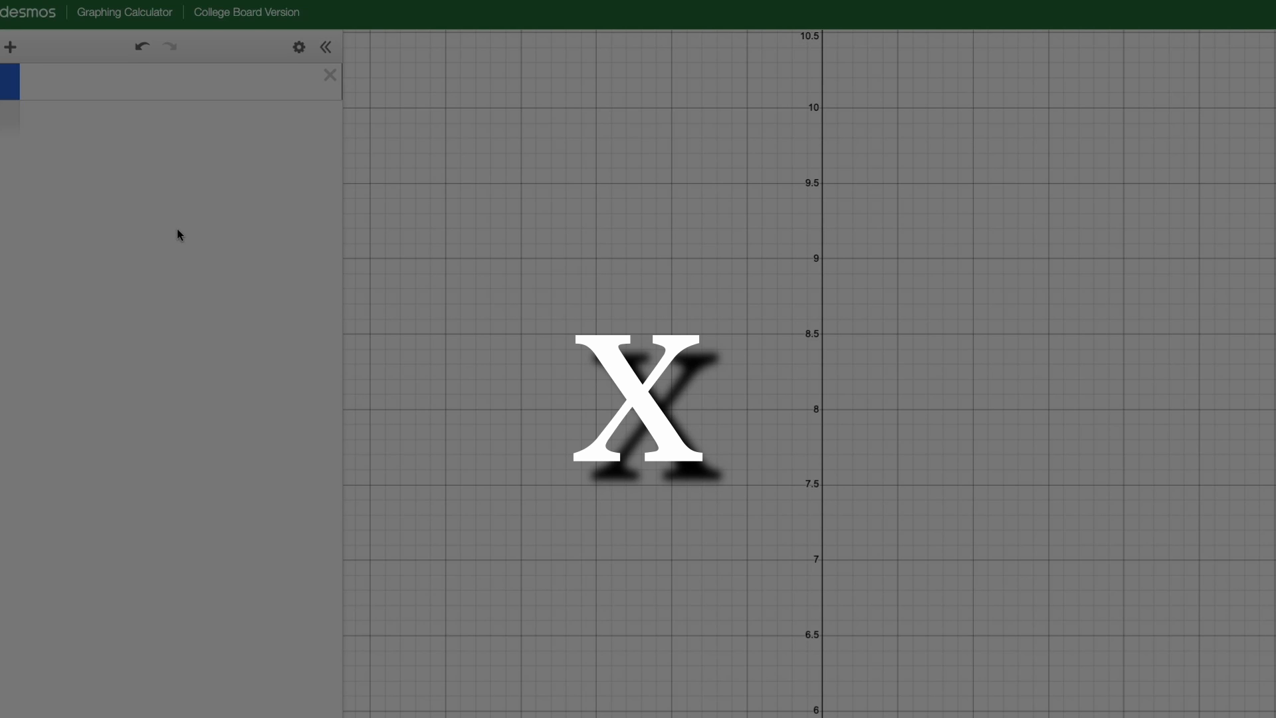
Enter the equation x + 3 = 5 in the first expression row
{"action": "type", "text": "x+3="}
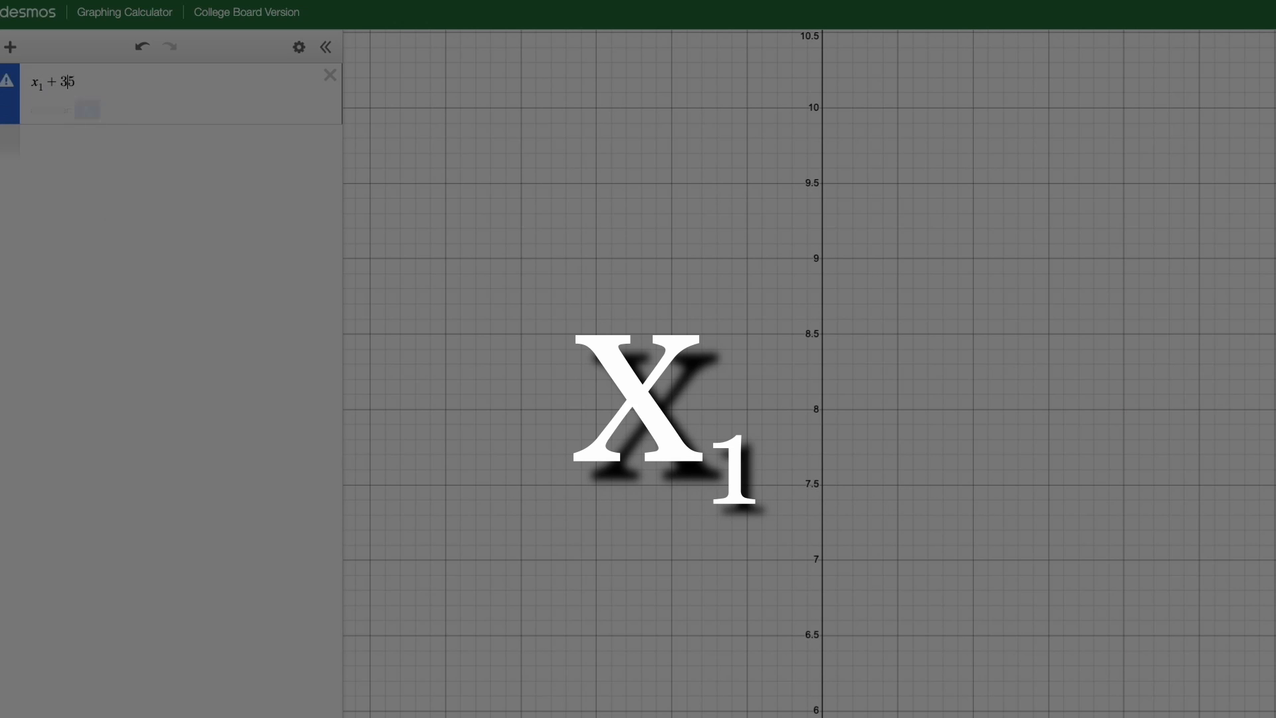
{"action": "left_click", "coordinate": [63, 199]}
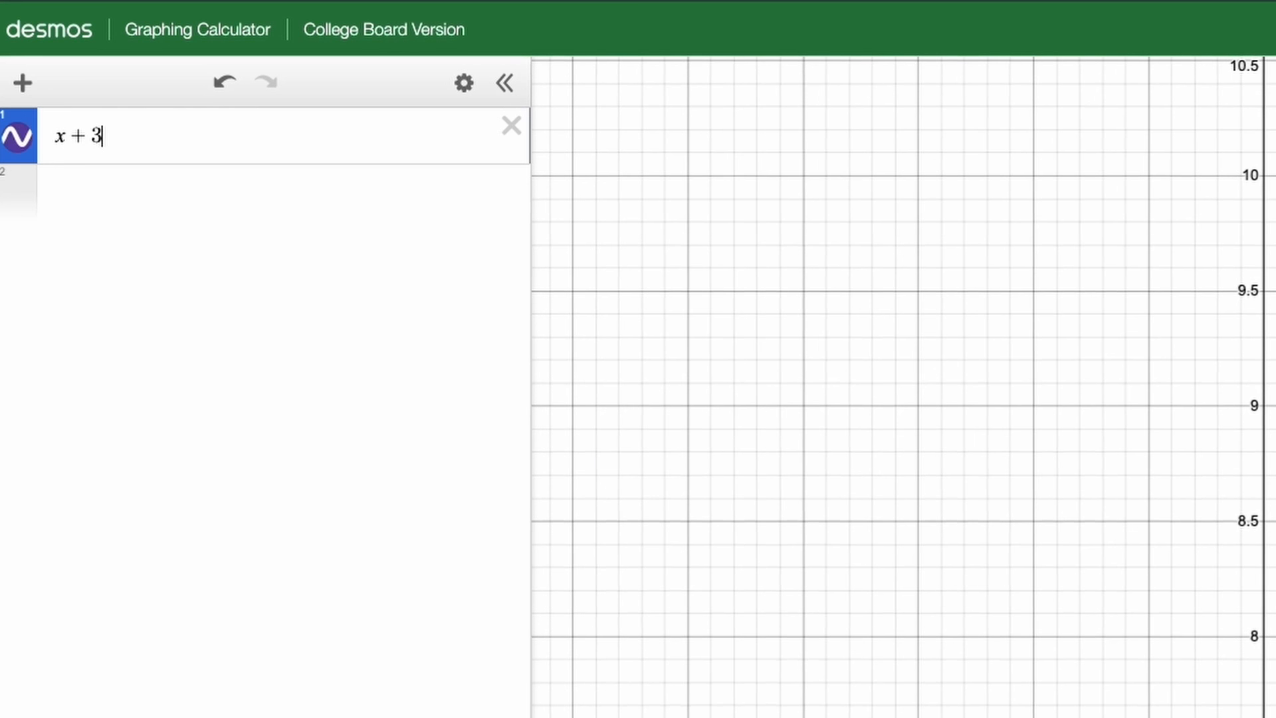
{"action": "type", "text": "=5"}
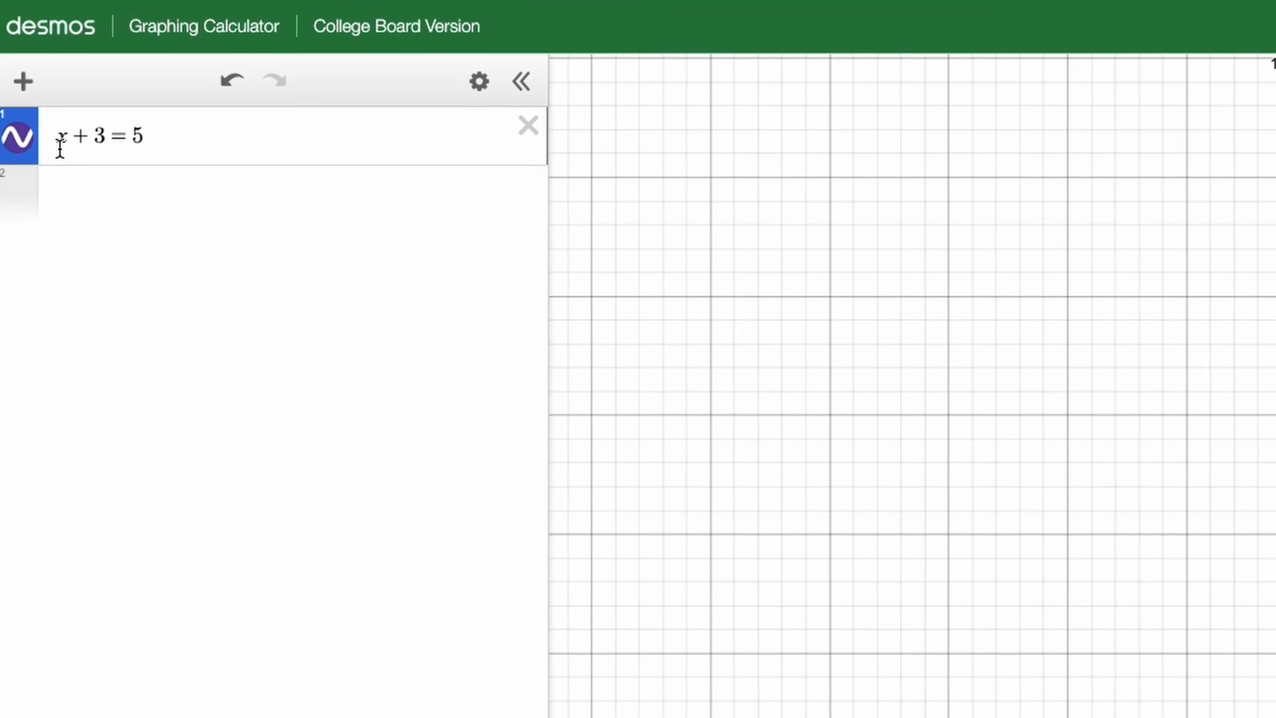
Turn x + 3 = 5 into a regression by giving x the subscript 1 and replacing the equals sign with ~
{"action": "left_click", "coordinate": [59, 139]}
{"action": "type", "text": "_1"}
{"action": "left_click", "coordinate": [142, 131]}
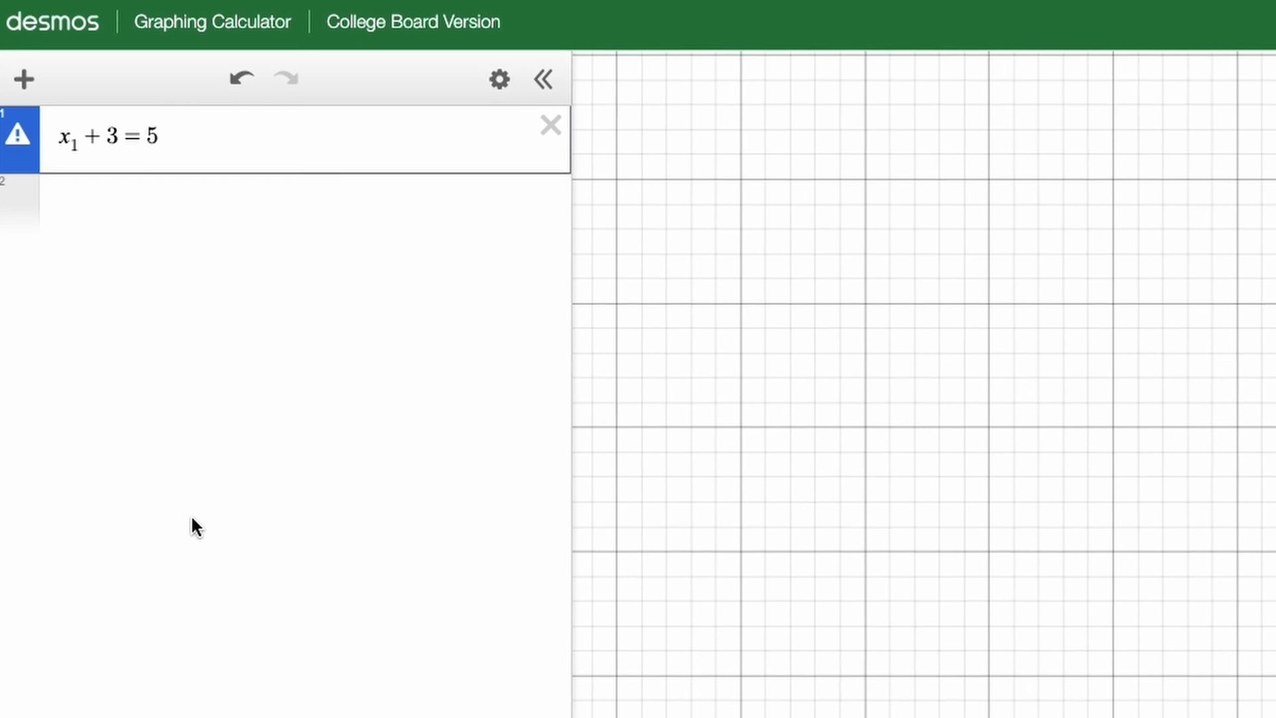
{"action": "key", "text": "BackSpace"}
{"action": "type", "text": "~"}
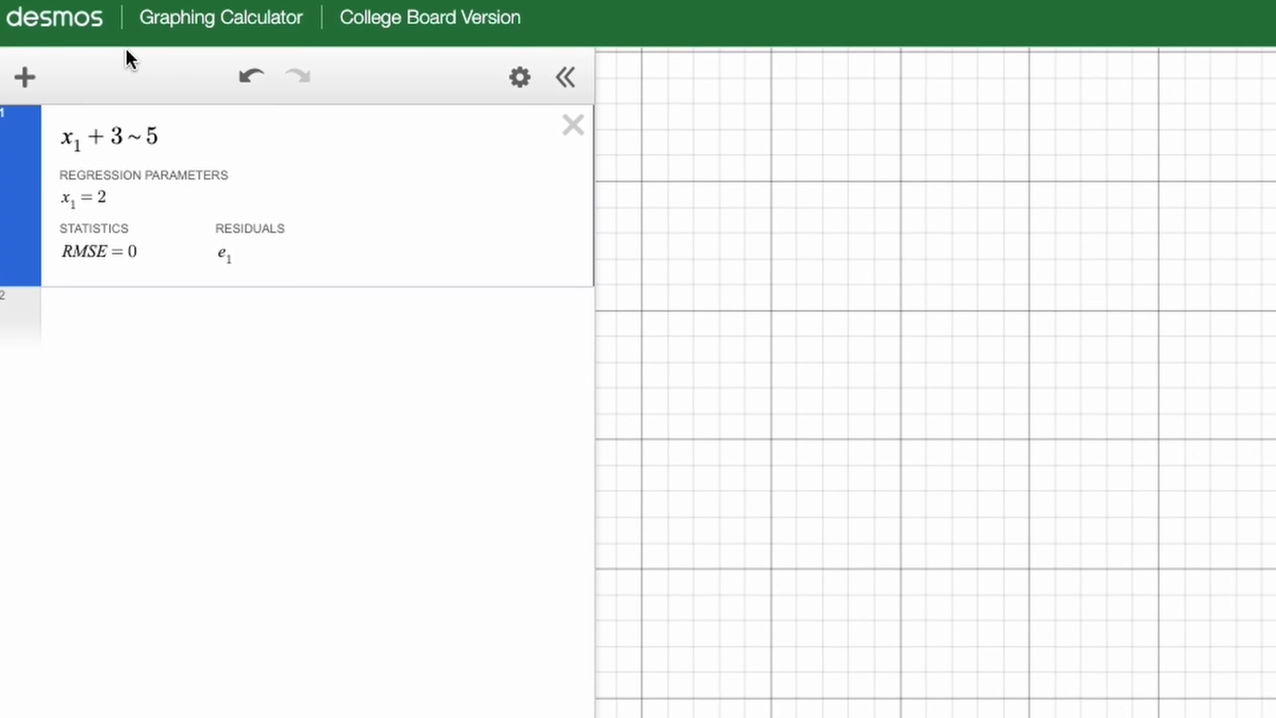
Append 7 to the last constant of the expression ∛(2x₁ + 11) + 4
{"action": "left_click_drag", "start_coordinate": [119, 187], "coordinate": [58, 215]}
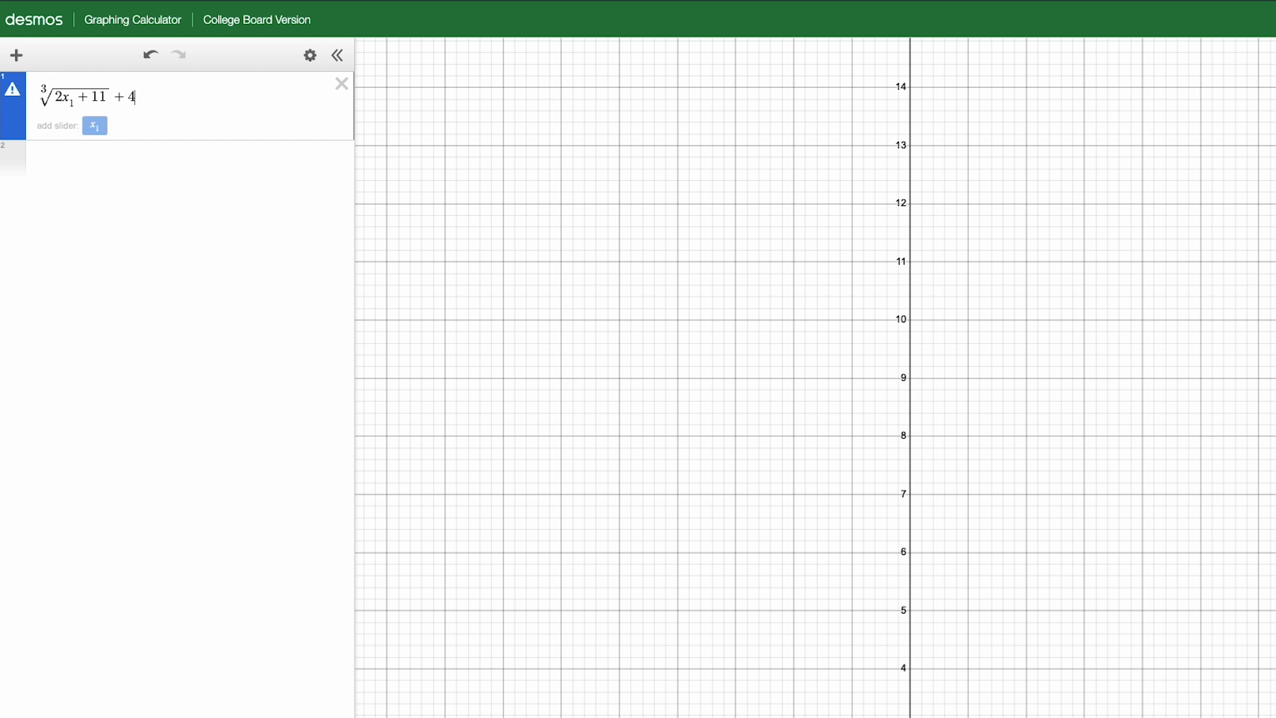
{"action": "type", "text": "7"}
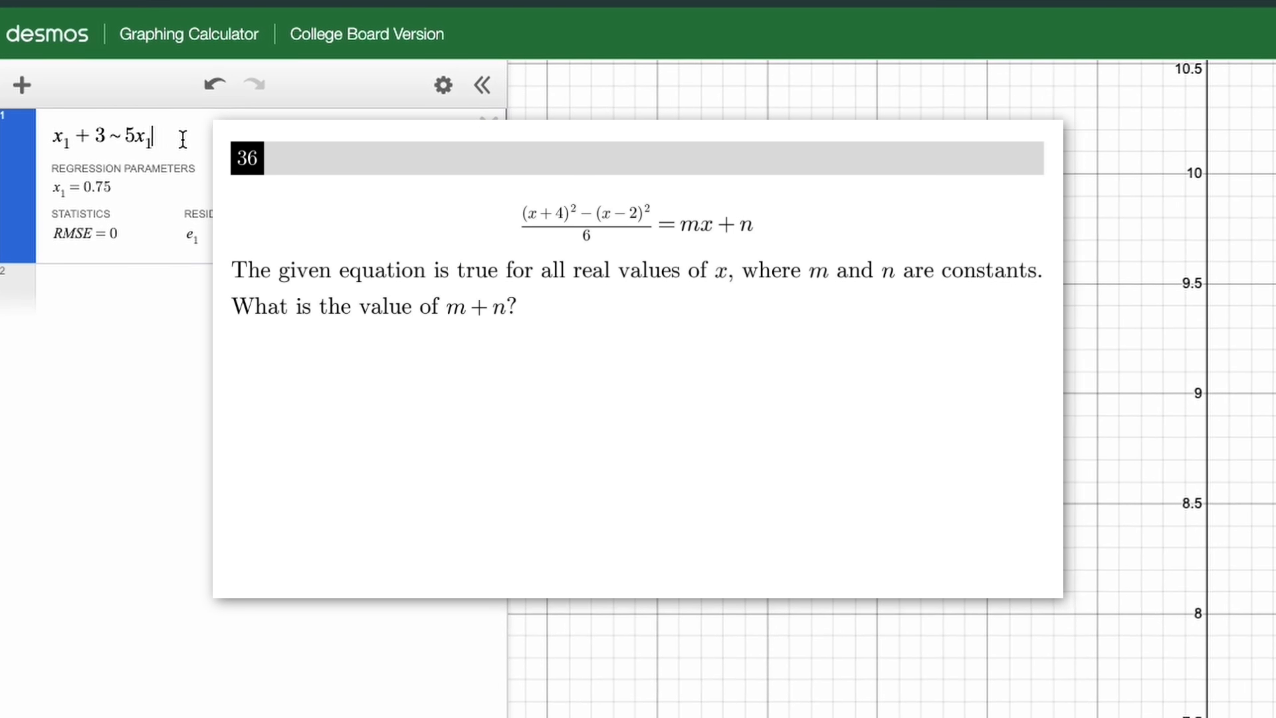
Replace x₁ with y₁ on the right side of x₁ + 3 ~ 5x₁ and define x₁ = [1...10] in the second row
{"action": "left_click", "coordinate": [174, 138]}
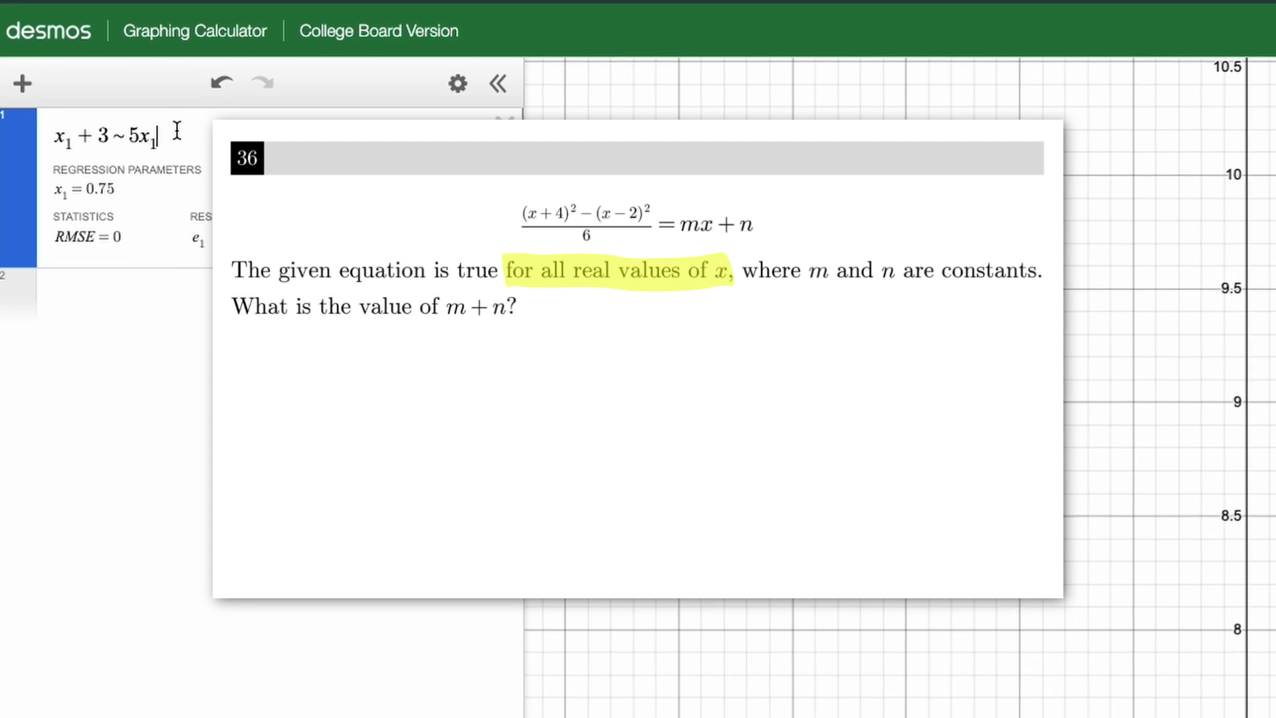
{"action": "key", "text": "BackSpace"}
{"action": "key", "text": "BackSpace"}
{"action": "type", "text": "y1"}
{"action": "left_click", "coordinate": [207, 300]}
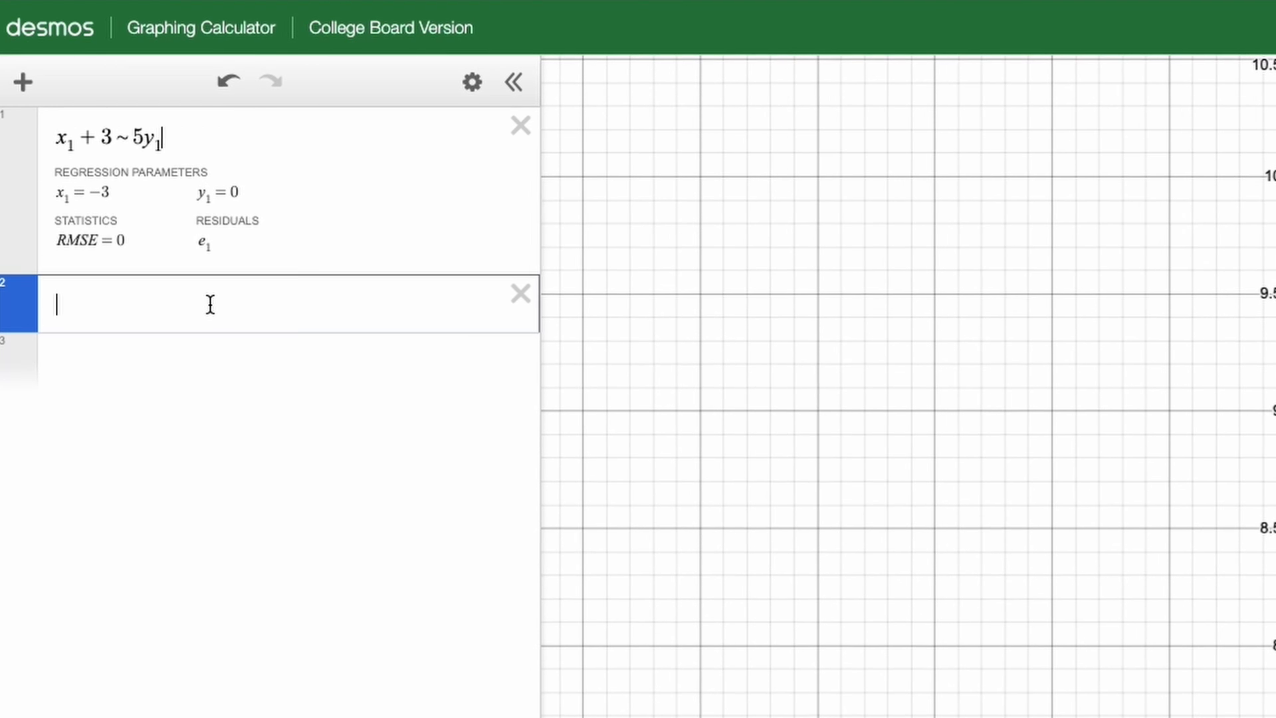
{"action": "type", "text": "x1=[1...10]"}
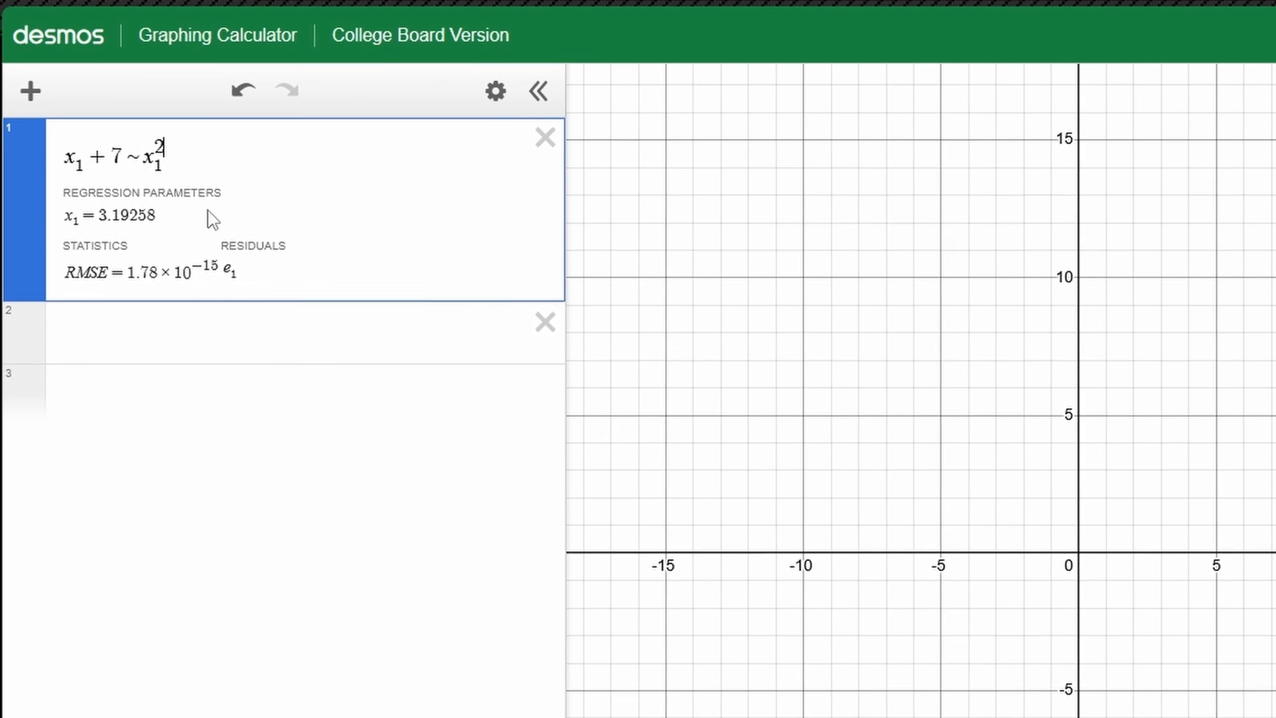
Enter the system as a list regression, [x₁ + 3, 4x₁ + 6] ~ [35, 67]
{"action": "left_click_drag", "start_coordinate": [157, 214], "coordinate": [98, 214]}
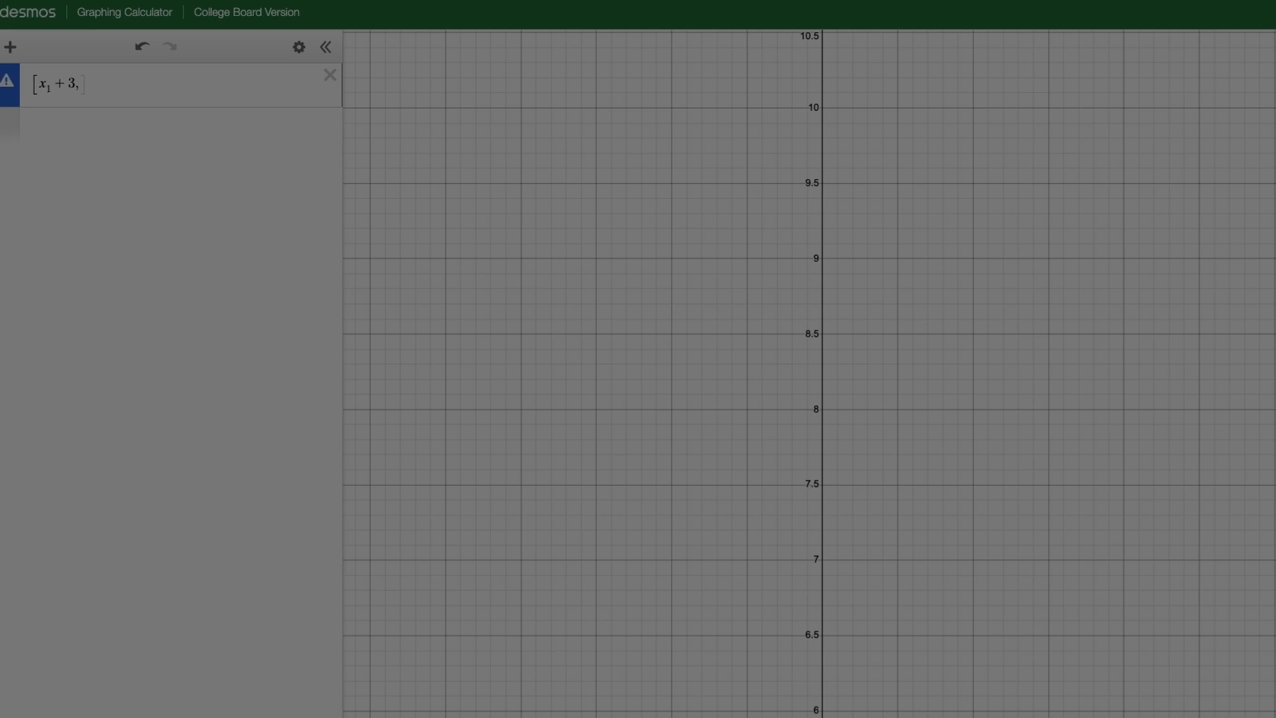
{"action": "type", "text": "+6]~["}
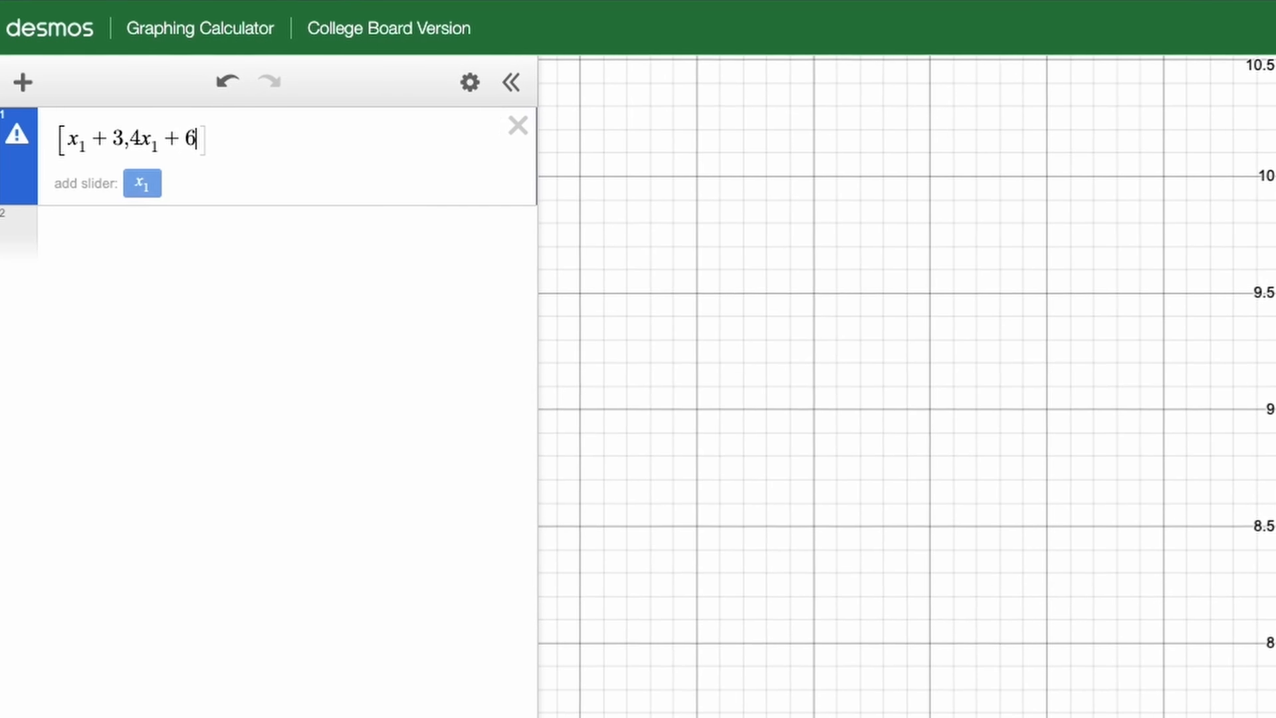
{"action": "type", "text": "35,67"}
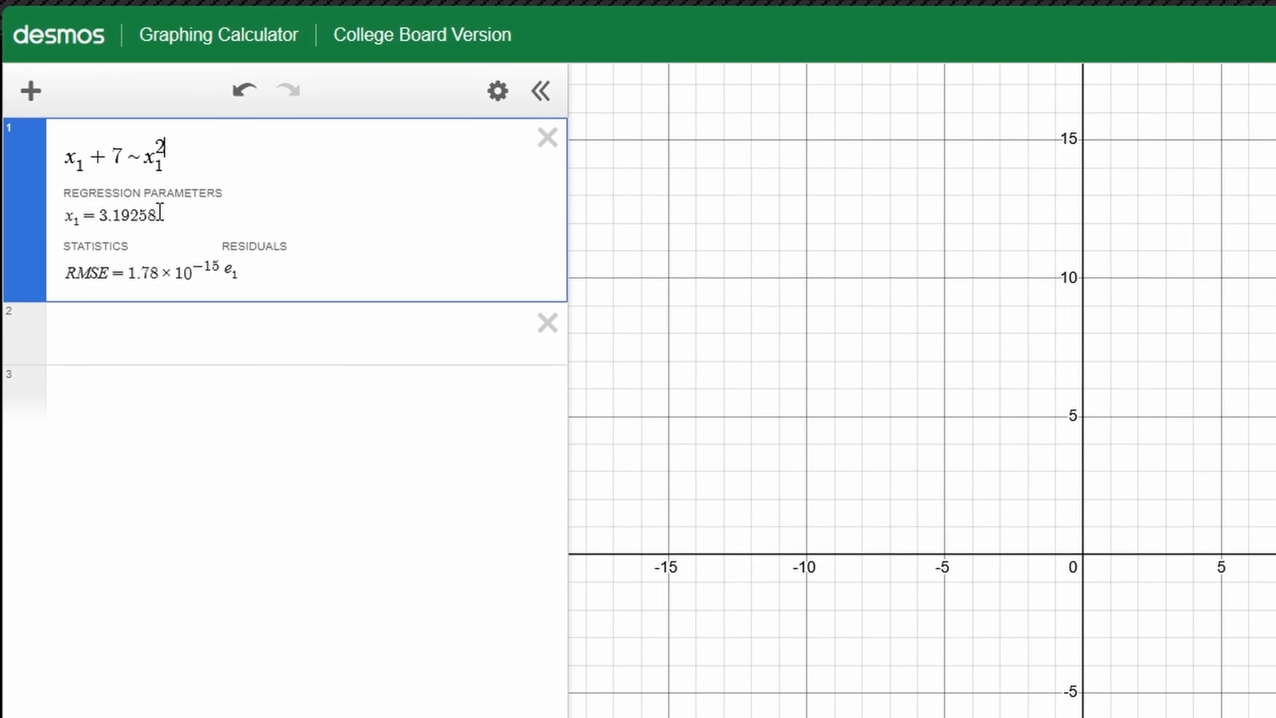
{"action": "left_click_drag", "start_coordinate": [158, 216], "coordinate": [85, 217]}
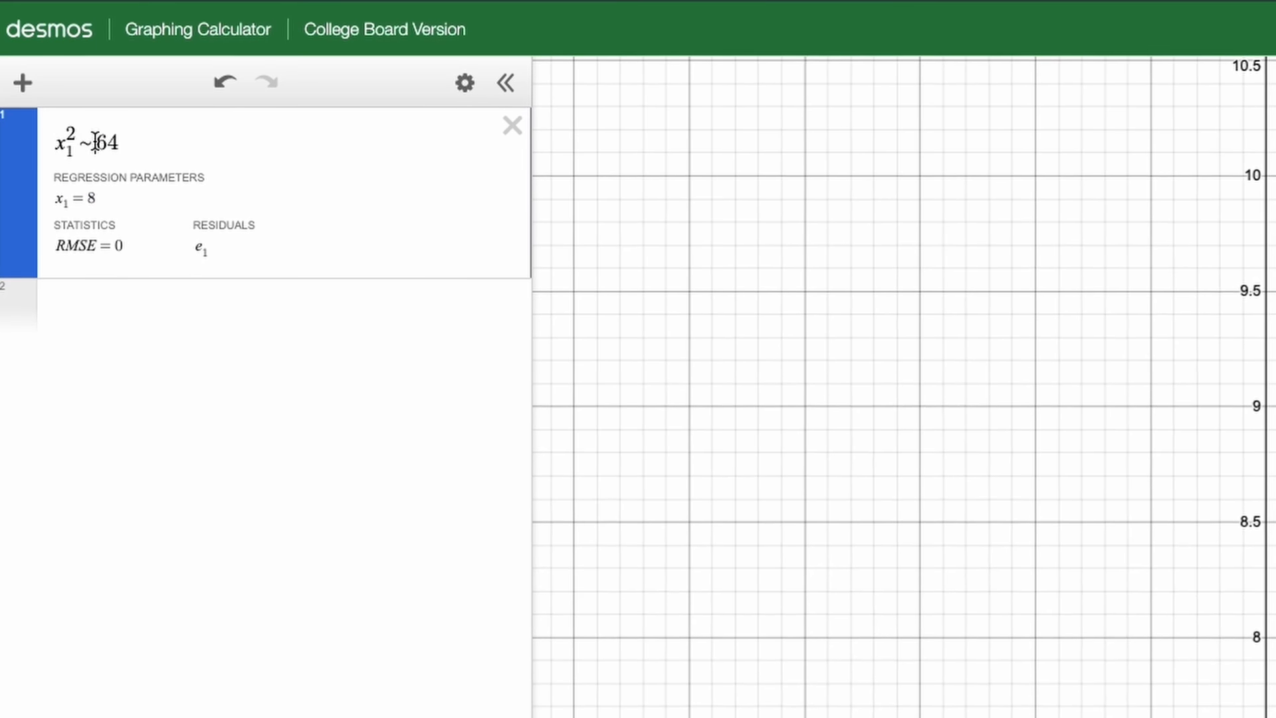
Convert the regression x₁² ~ 64 into the ordinary equation x² = 64 and inspect its graph
{"action": "key", "text": "BackSpace"}
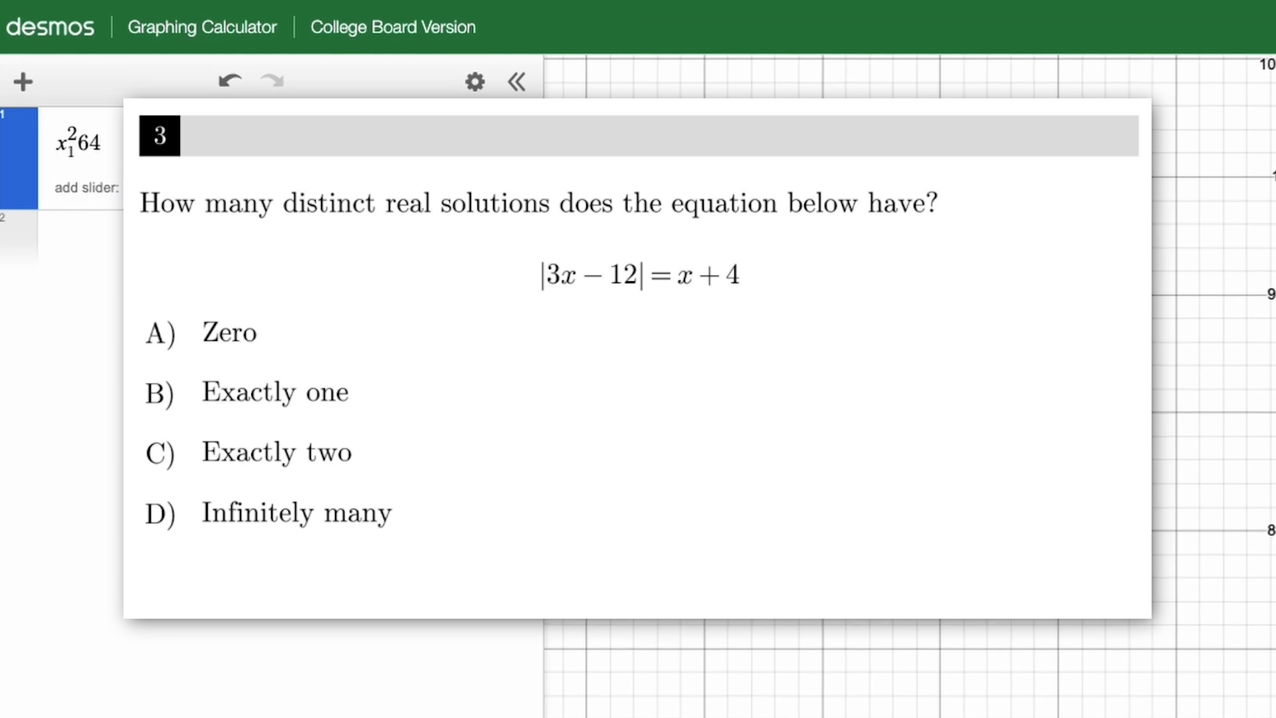
{"action": "type", "text": "="}
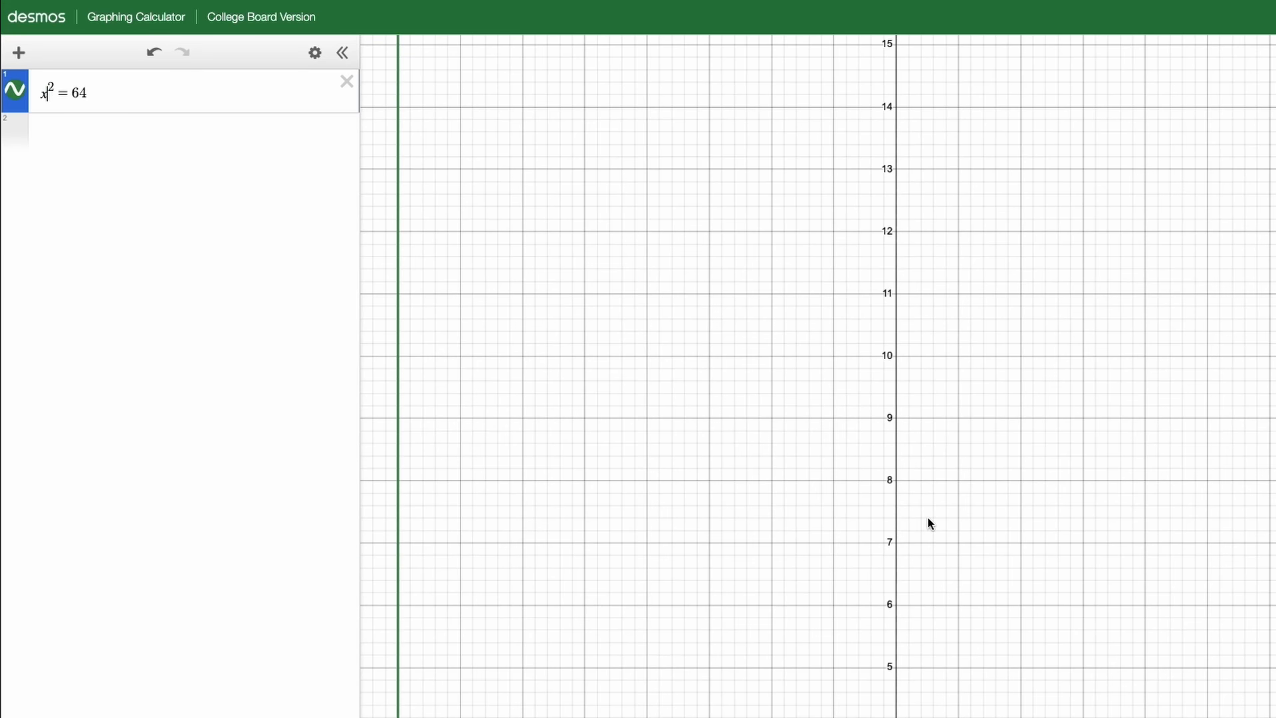
{"action": "scroll", "coordinate": [929, 521], "scroll_direction": "down", "scroll_amount": 3}
{"action": "left_click_drag", "start_coordinate": [1080, 648], "coordinate": [889, 362]}
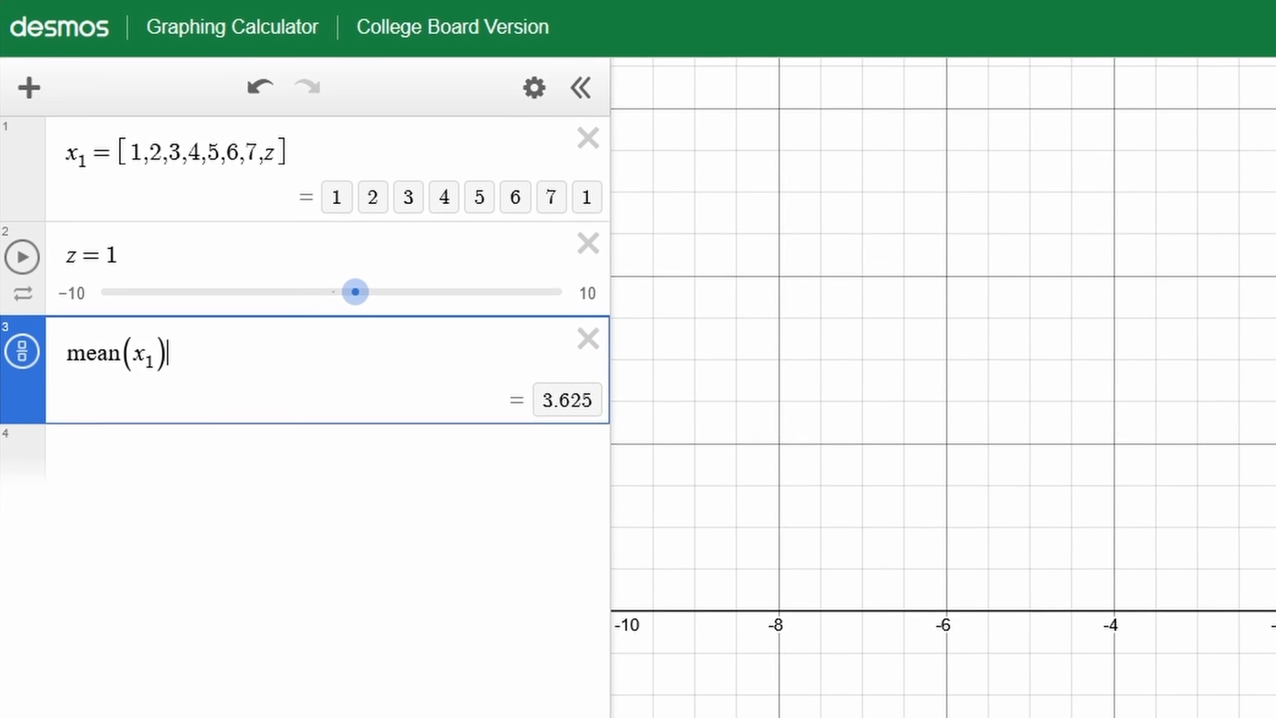
Complete the regression mean(x₁) ~ 4 and restrict x₁ + 3y₁ ~ 4 with the condition {x₁ > 6}
{"action": "type", "text": "~4"}
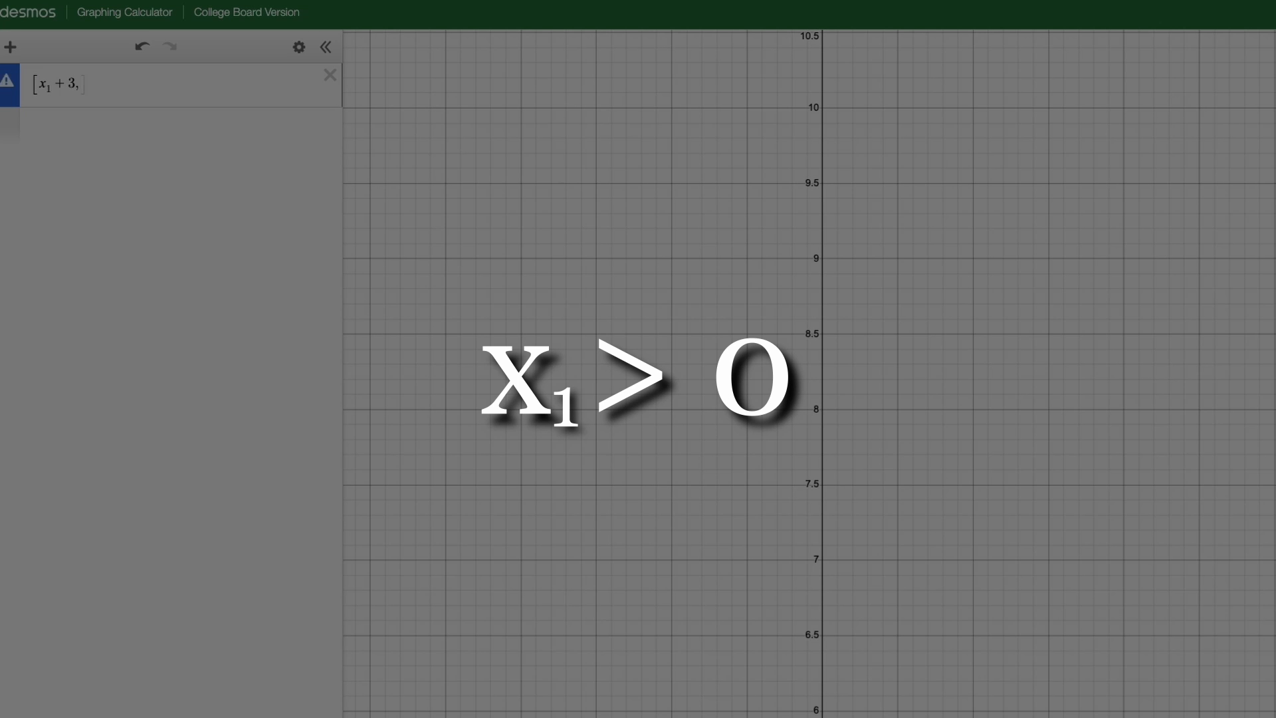
{"action": "type", "text": ",4x1"}
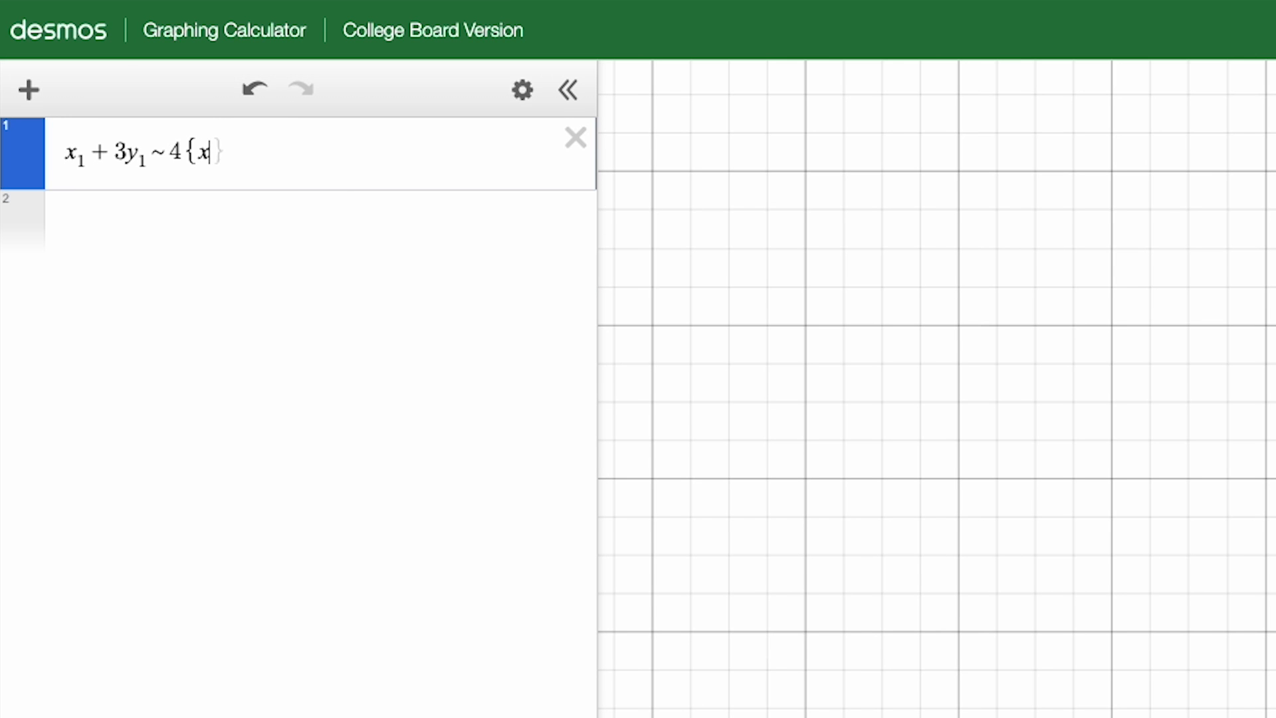
{"action": "type", "text": "6"}
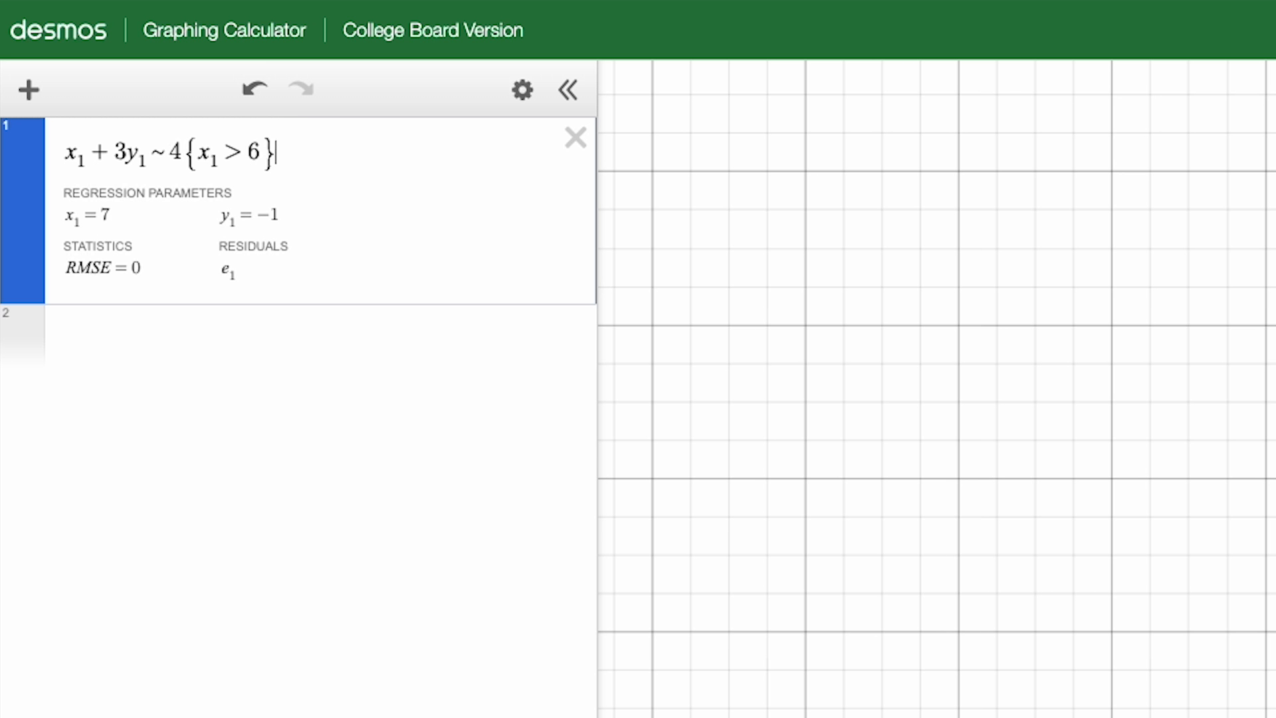
{"action": "left_click", "coordinate": [839, 319]}
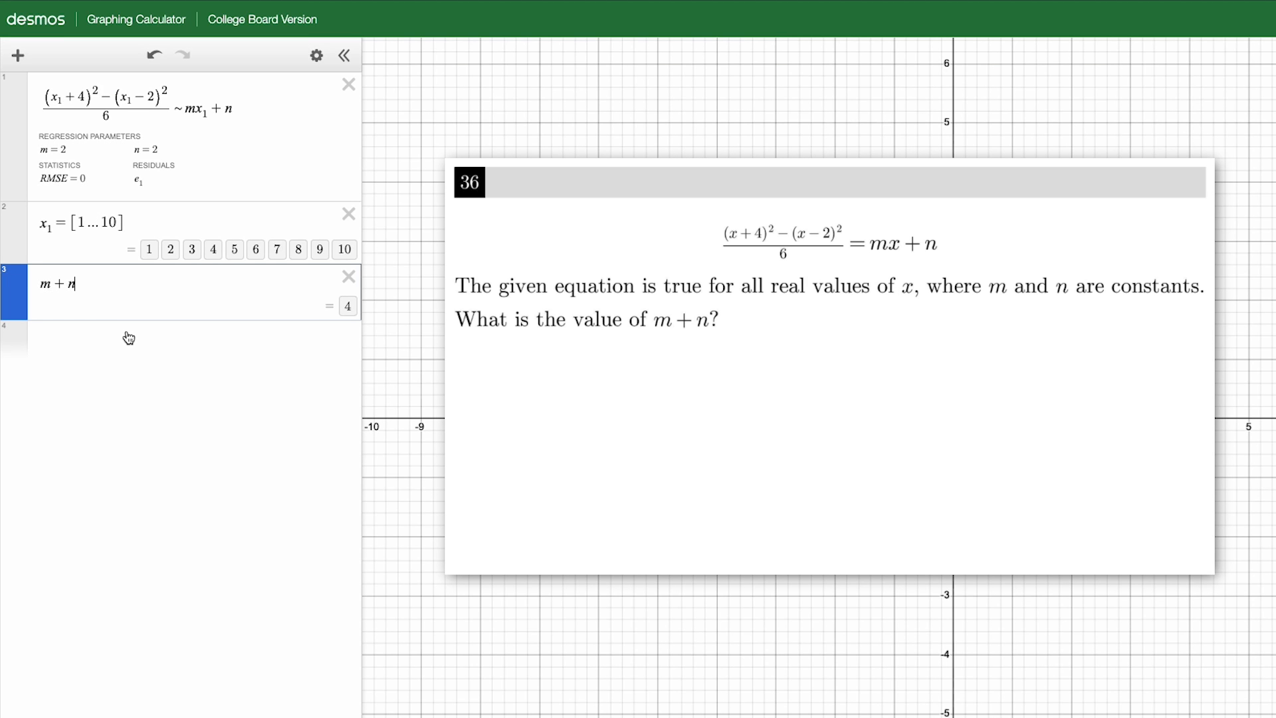
Enter 4 in a new row below the expression m + n
{"action": "left_click", "coordinate": [128, 339]}
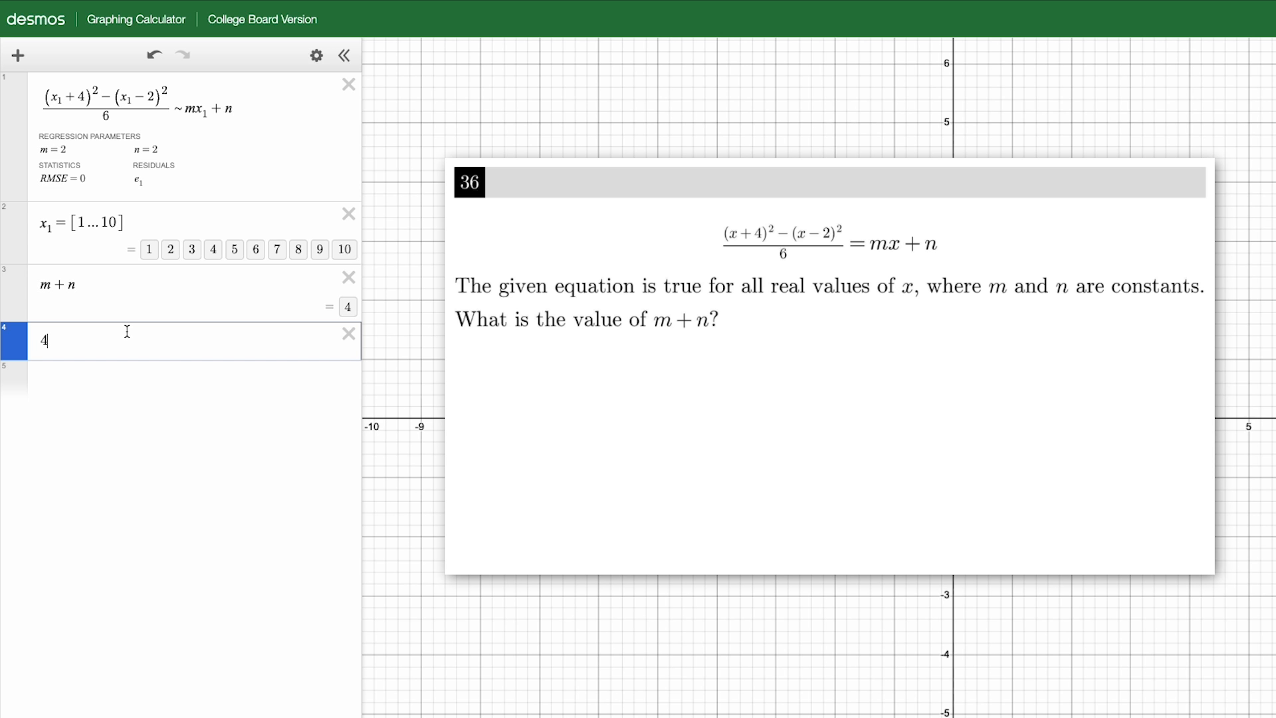
{"action": "type", "text": "1"}
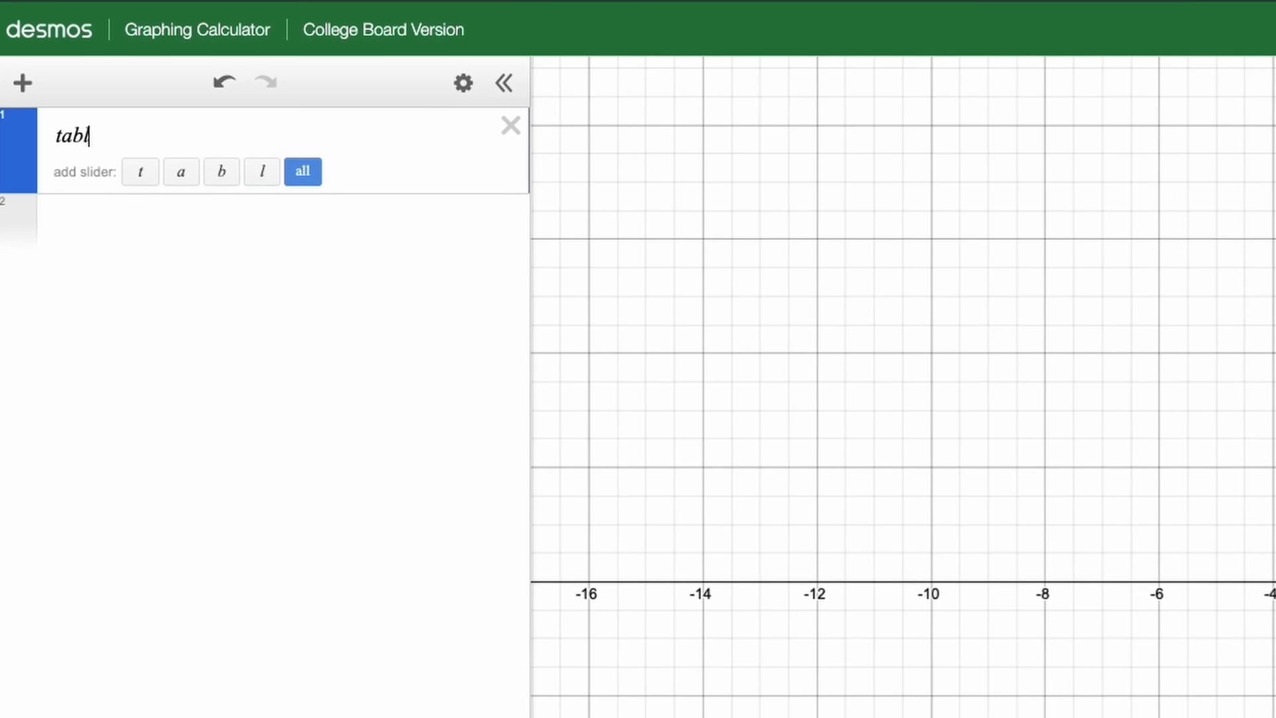
Insert an empty x₁, y₁ table in the first row
{"action": "type", "text": "le"}
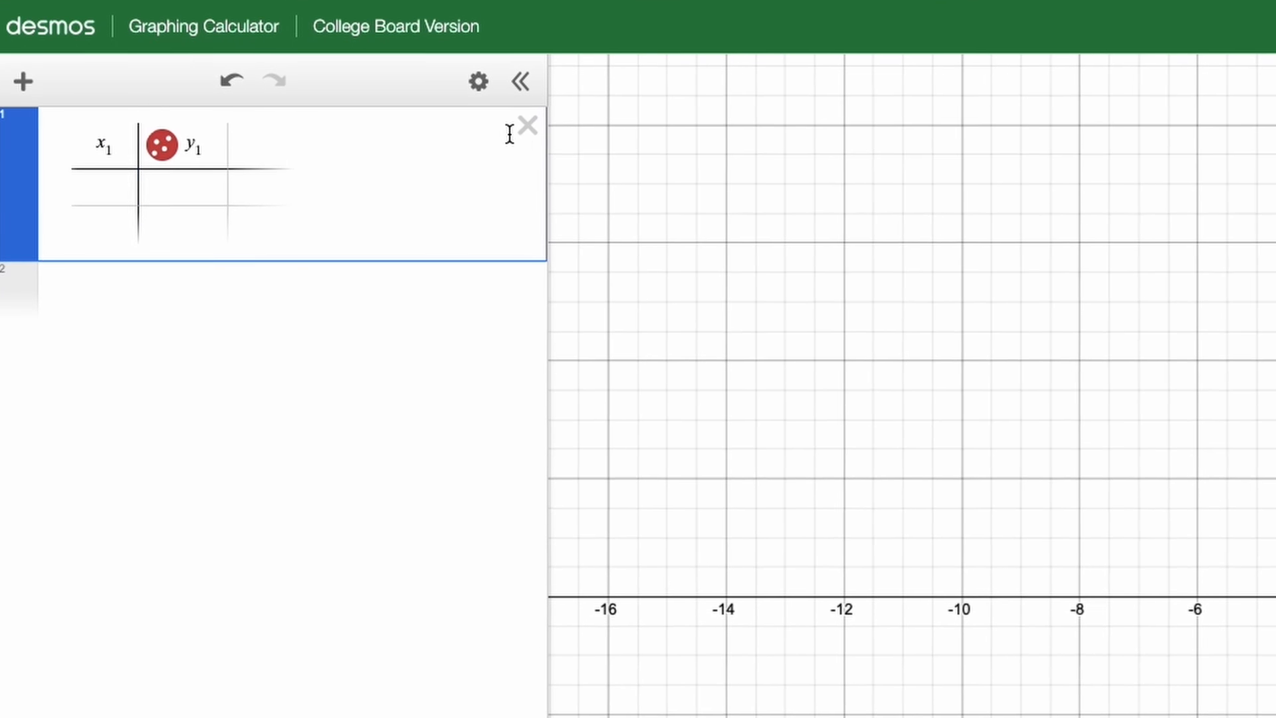
{"action": "left_click", "coordinate": [233, 82]}
{"action": "left_click", "coordinate": [24, 81]}
{"action": "left_click", "coordinate": [62, 189]}
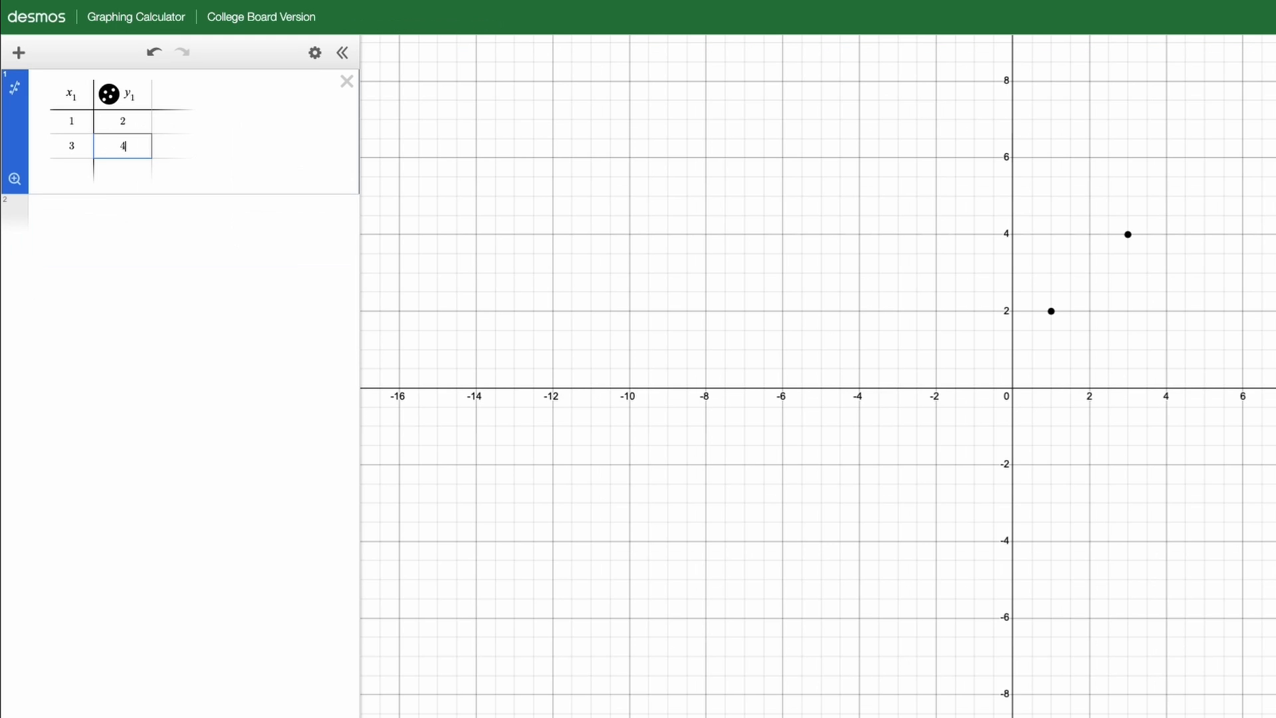
Add a regression to the table of points (1, 2) and (3, 4), switching its type to quadratic and finally exponential
{"action": "left_click", "coordinate": [14, 87]}
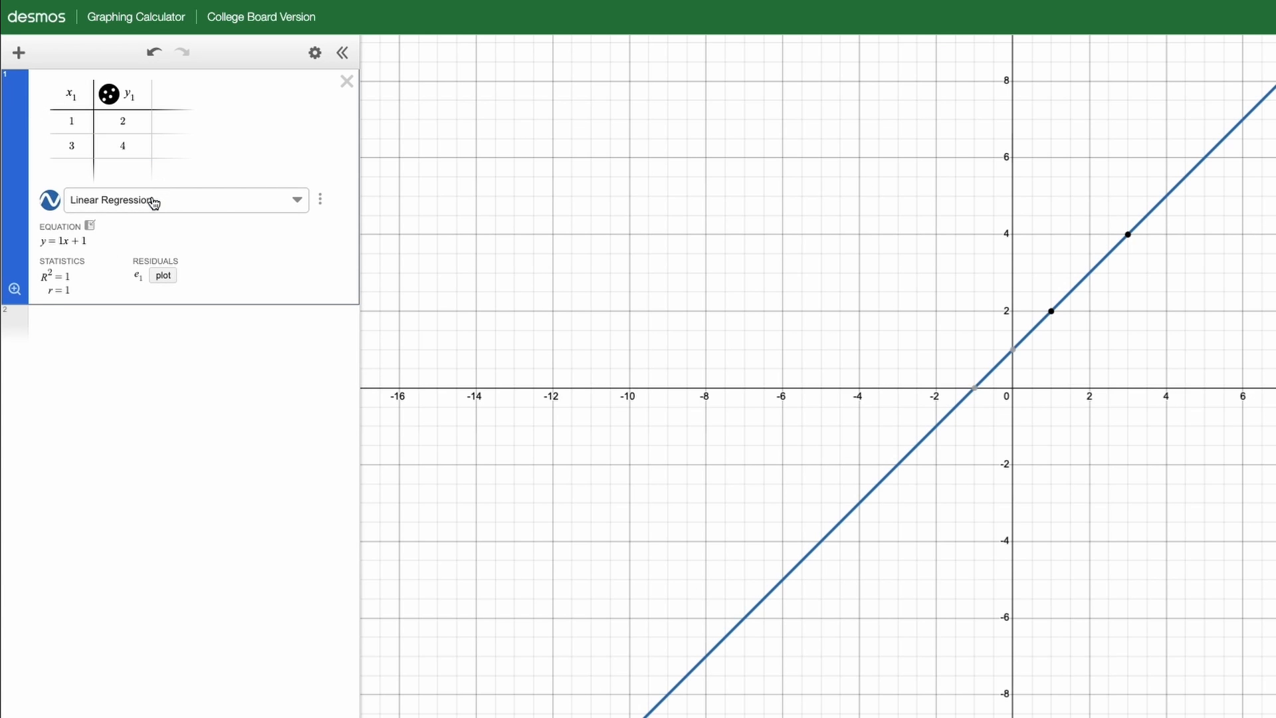
{"action": "left_click", "coordinate": [155, 203]}
{"action": "left_click", "coordinate": [155, 244]}
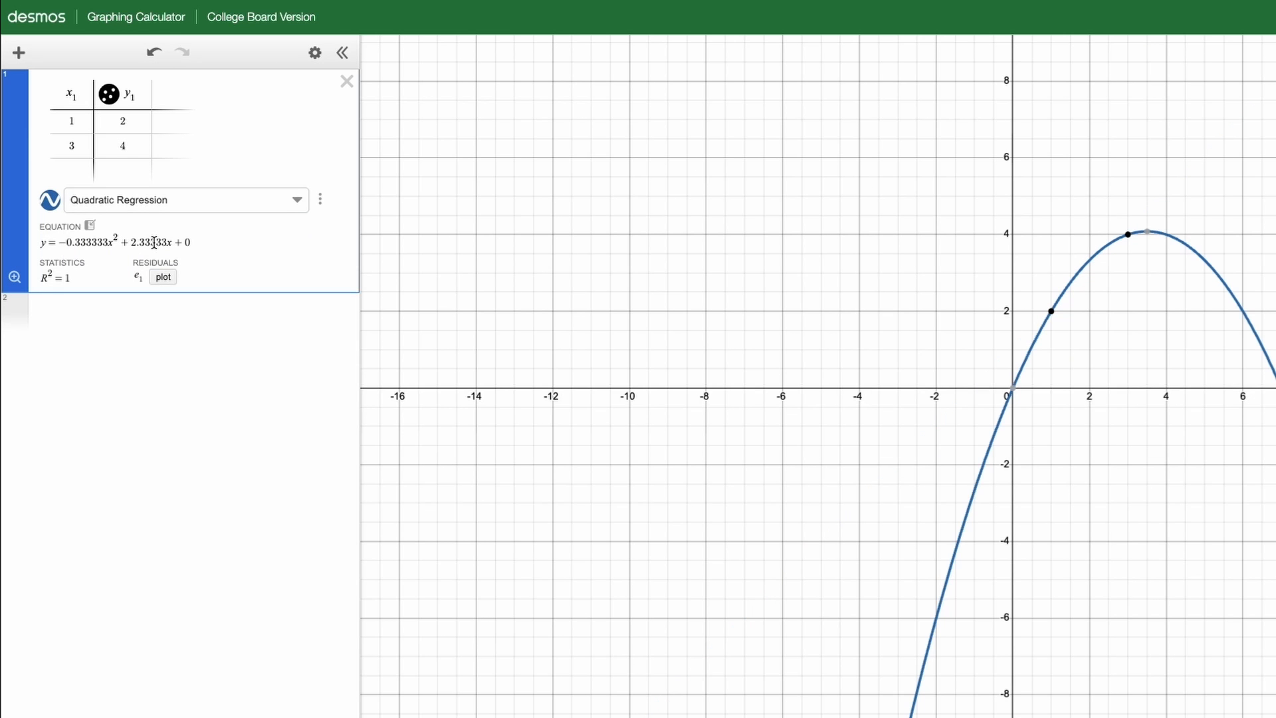
{"action": "left_click", "coordinate": [143, 201]}
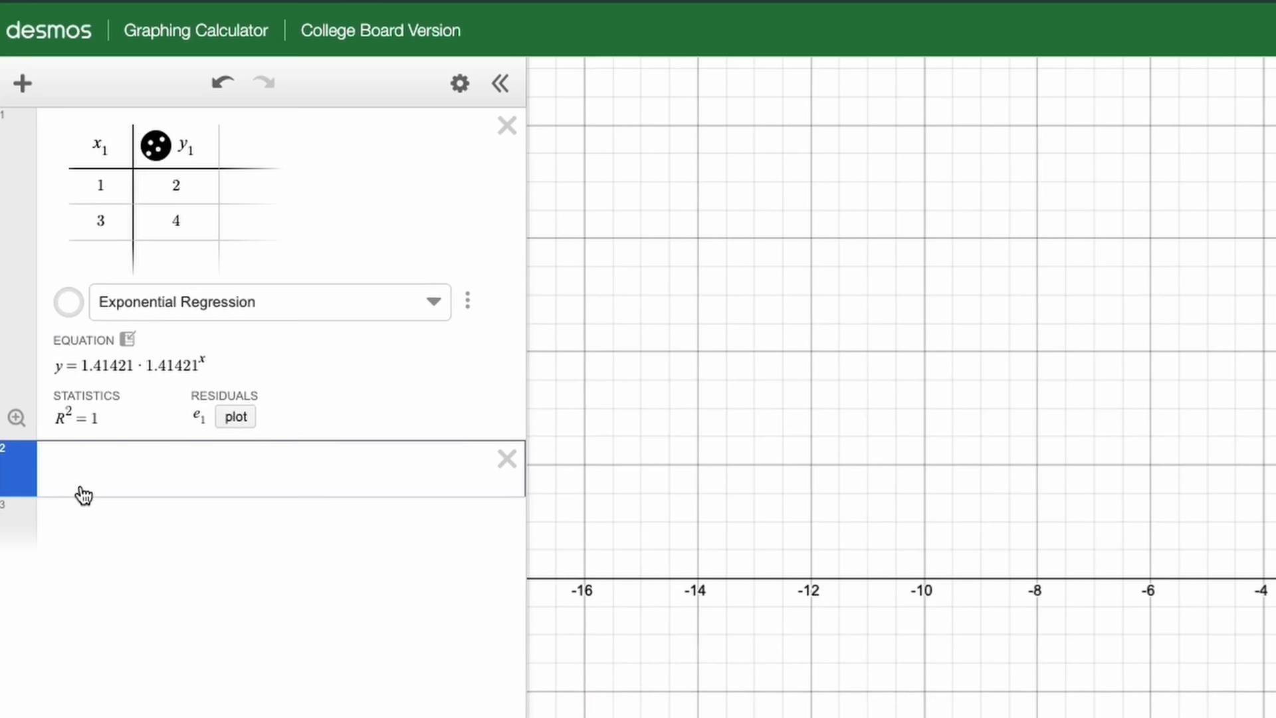
Enter the circle expression (x₁ − h)² + (y₁ − k)² in the row below the table, up to its relation sign
{"action": "type", "text": "(x1-h)^2+(y1-k"}
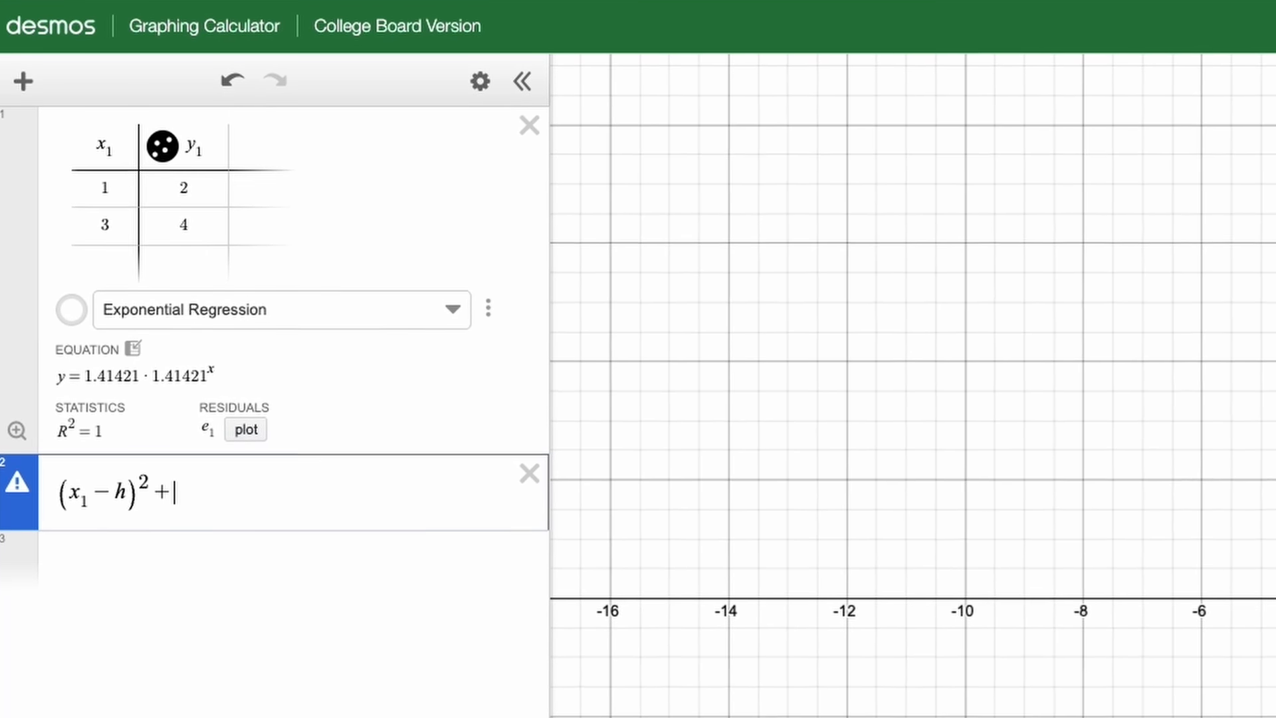
{"action": "type", "text": ")^2="}
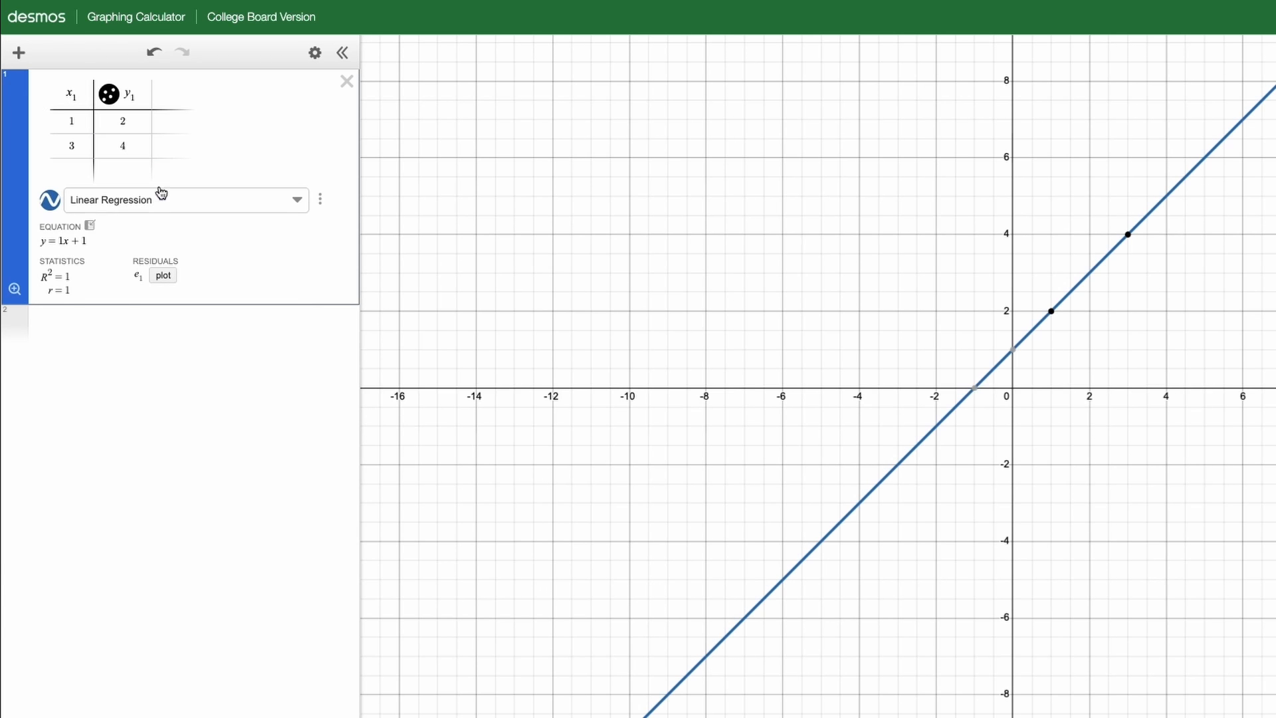
Continue the list regression [x₁ + 3, 4x₁ + 6] ~ [ with 35, and change the table's linear regression to quadratic
{"action": "left_click", "coordinate": [161, 197]}
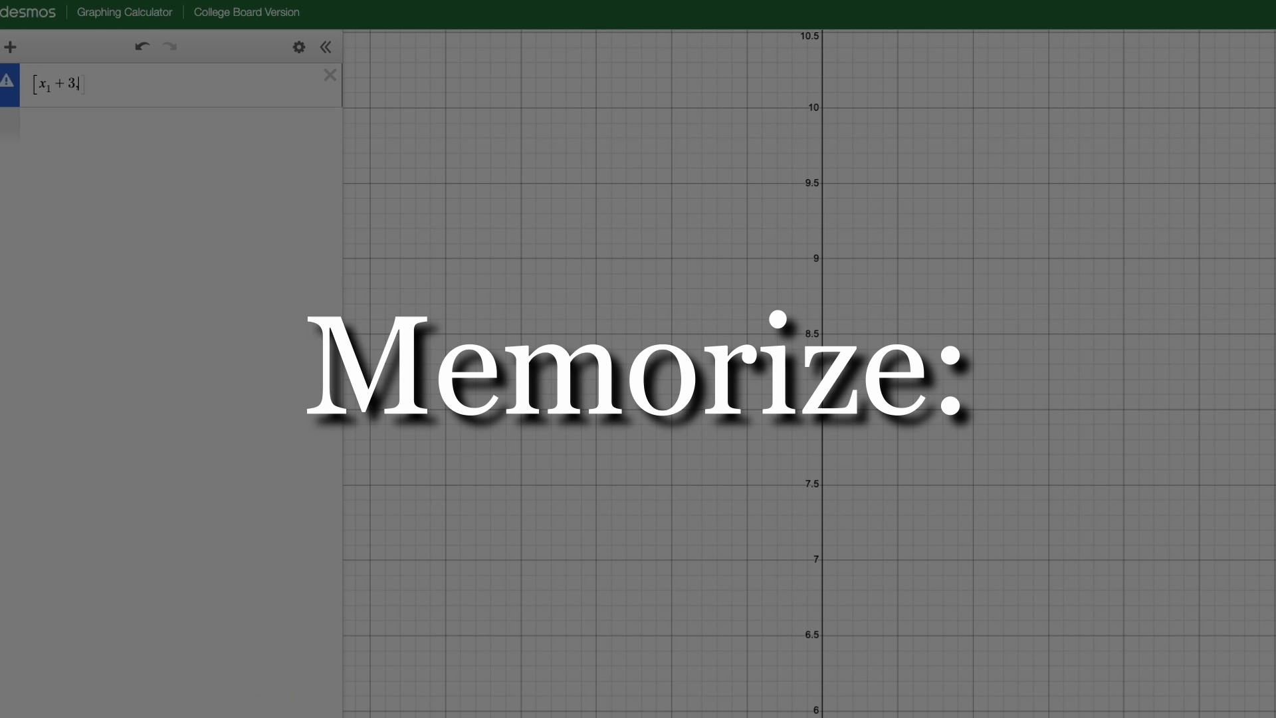
{"action": "type", "text": "4x1+6]~["}
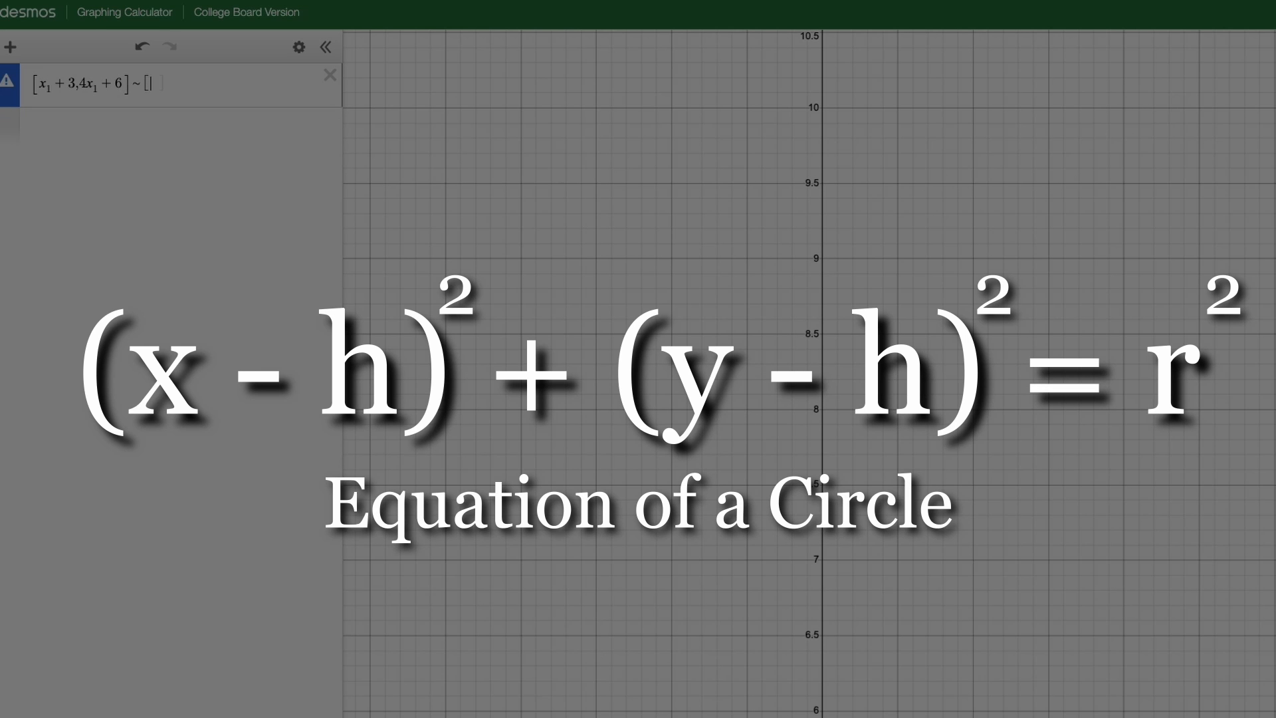
{"action": "type", "text": "35"}
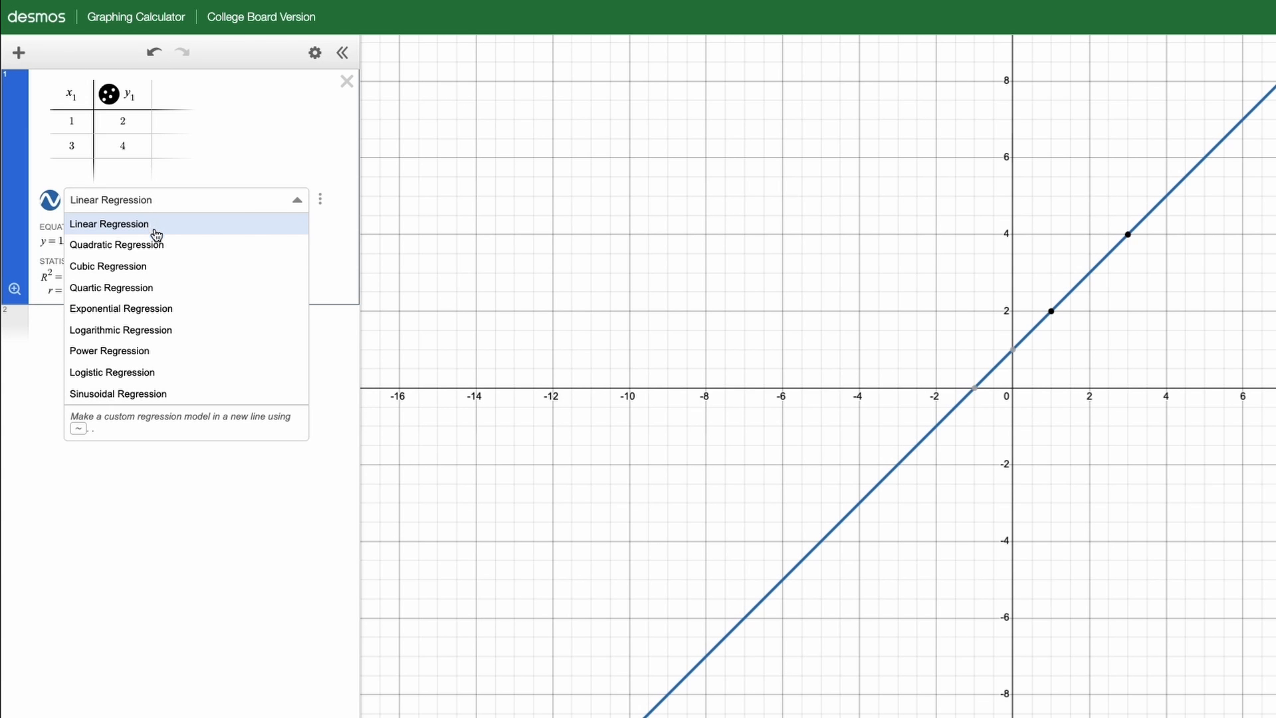
{"action": "left_click", "coordinate": [157, 243]}
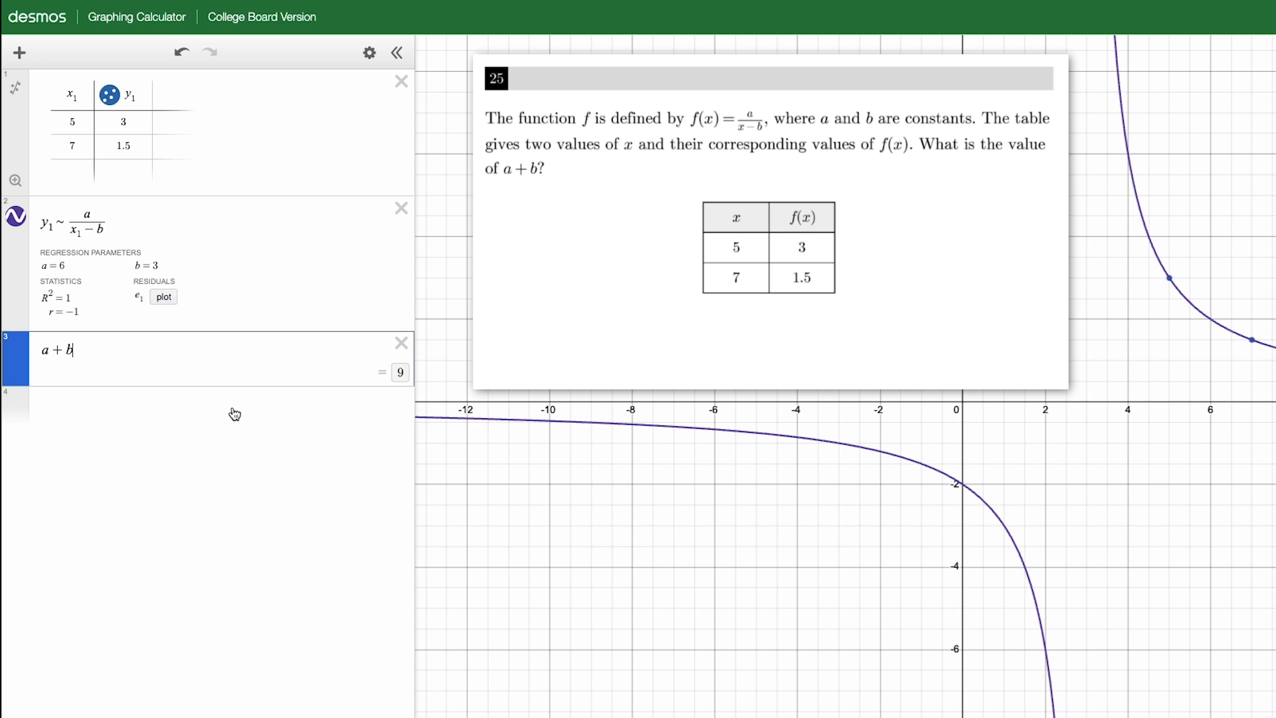
Divide distance(A,B) between the circle's opposite points by 2 to calculate the radius
{"action": "left_click", "coordinate": [234, 411]}
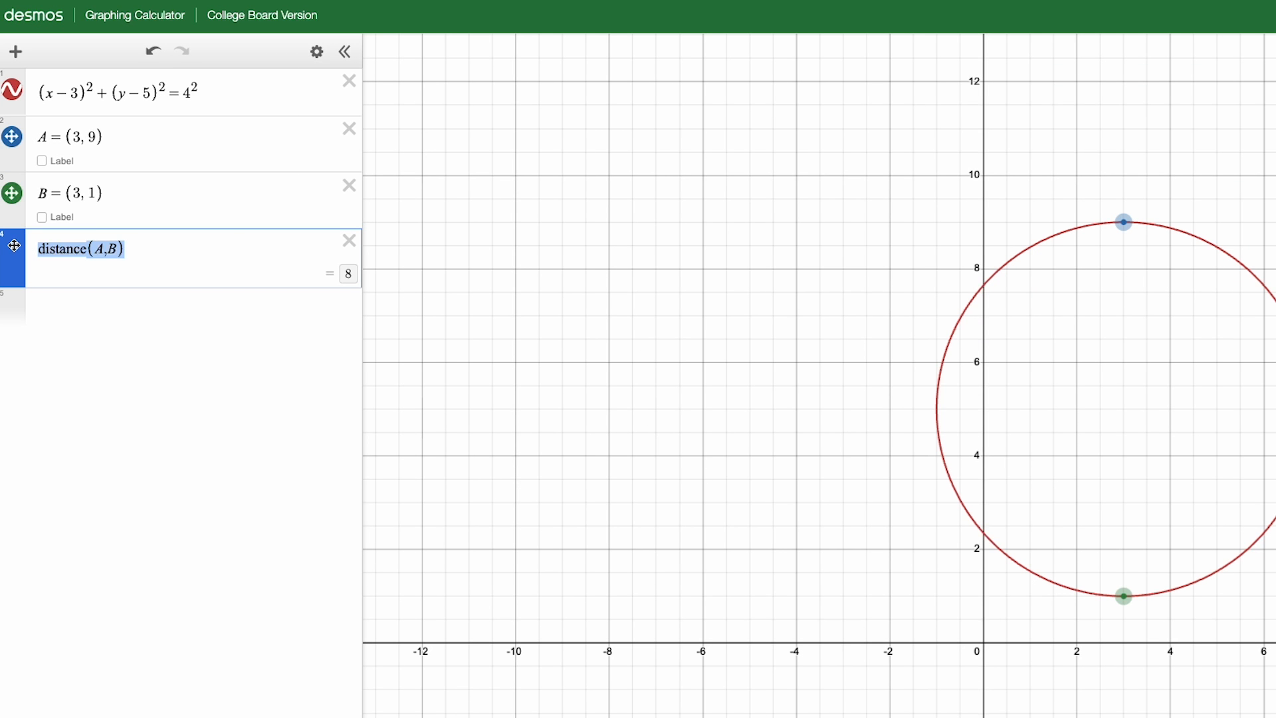
{"action": "type", "text": "/2"}
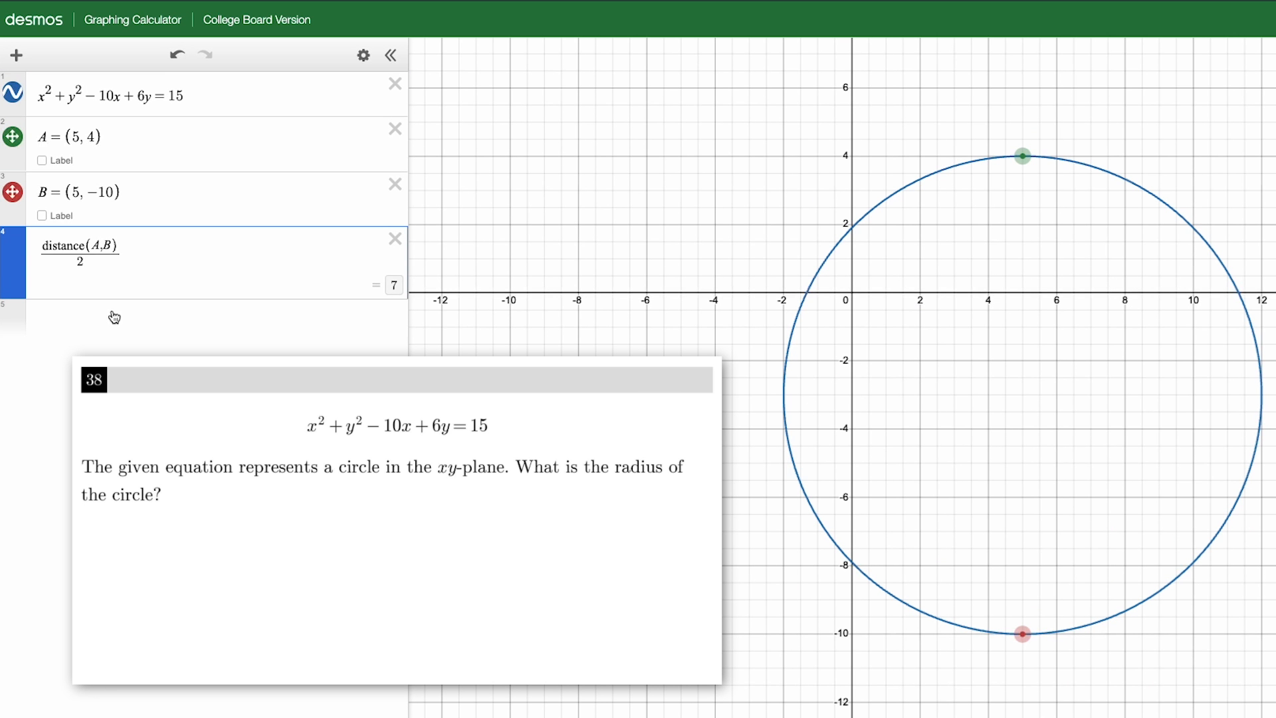
{"action": "left_click", "coordinate": [131, 324]}
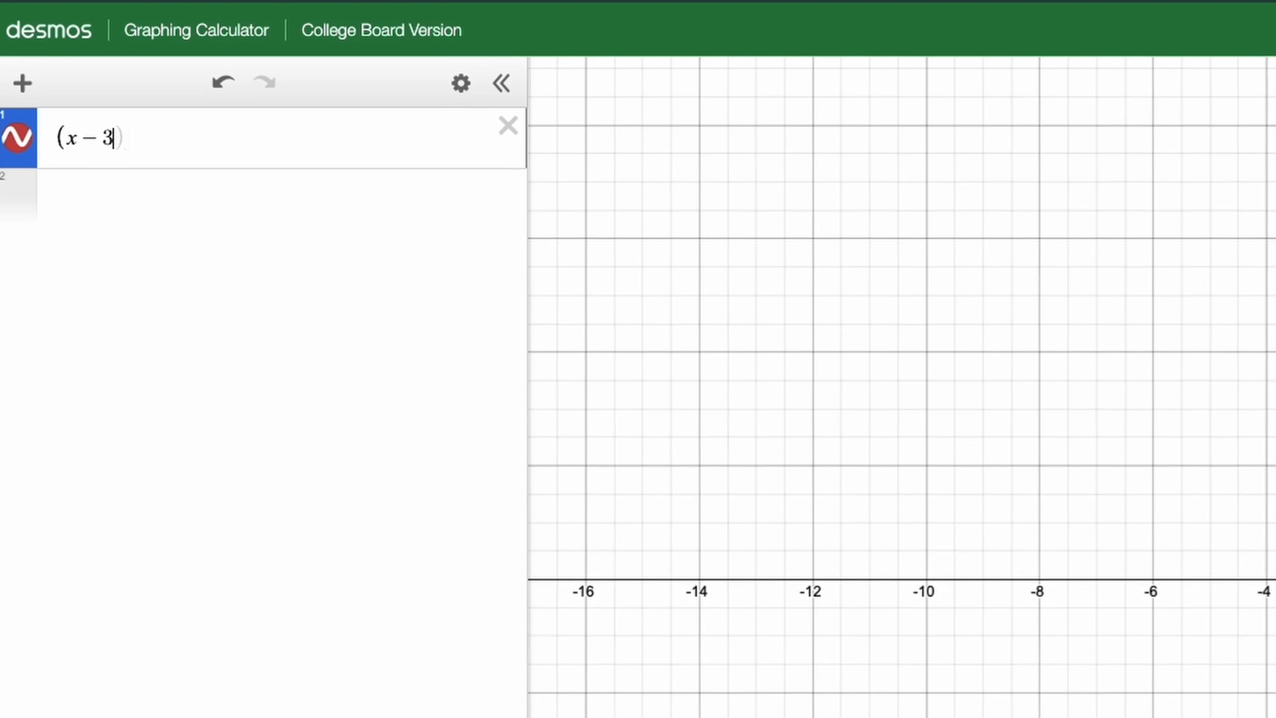
Enter (x − 3)(x − 3) in the first row and its expanded form x² − 6x + 9 in the second row
{"action": "type", "text": ")(x-3"}
{"action": "key", "text": "Return"}
{"action": "type", "text": "x"}
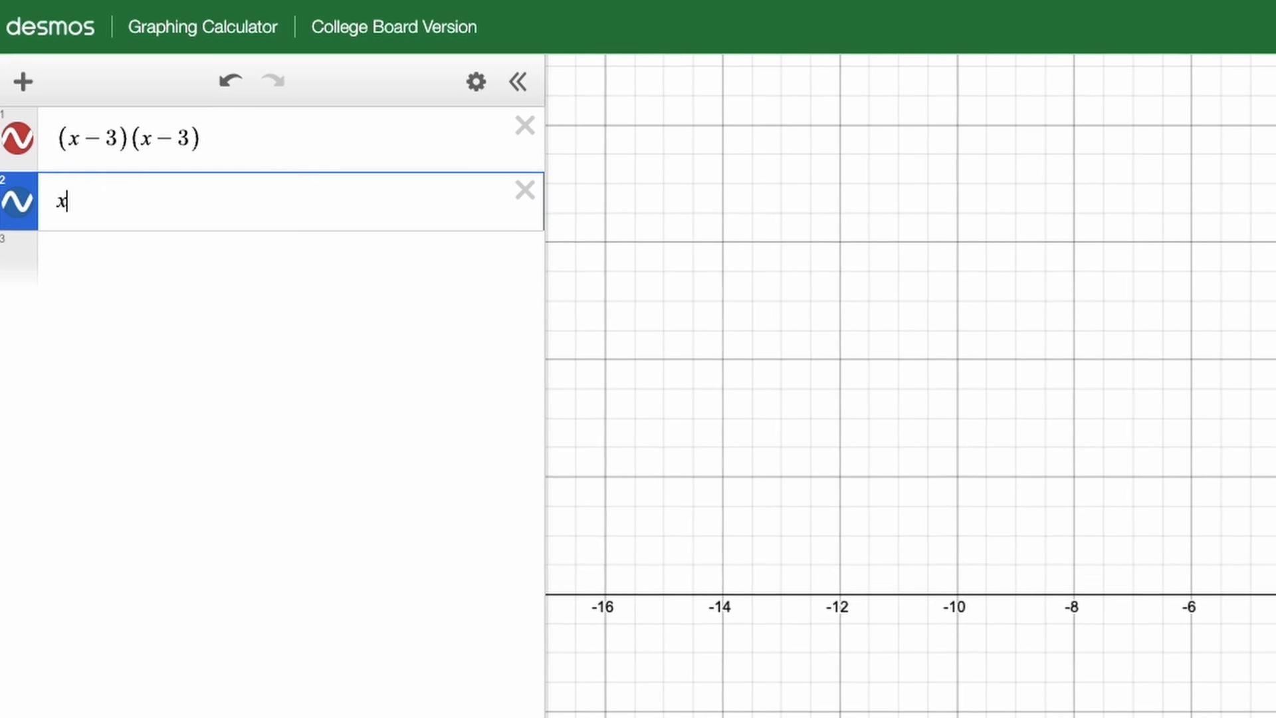
{"action": "type", "text": "^2"}
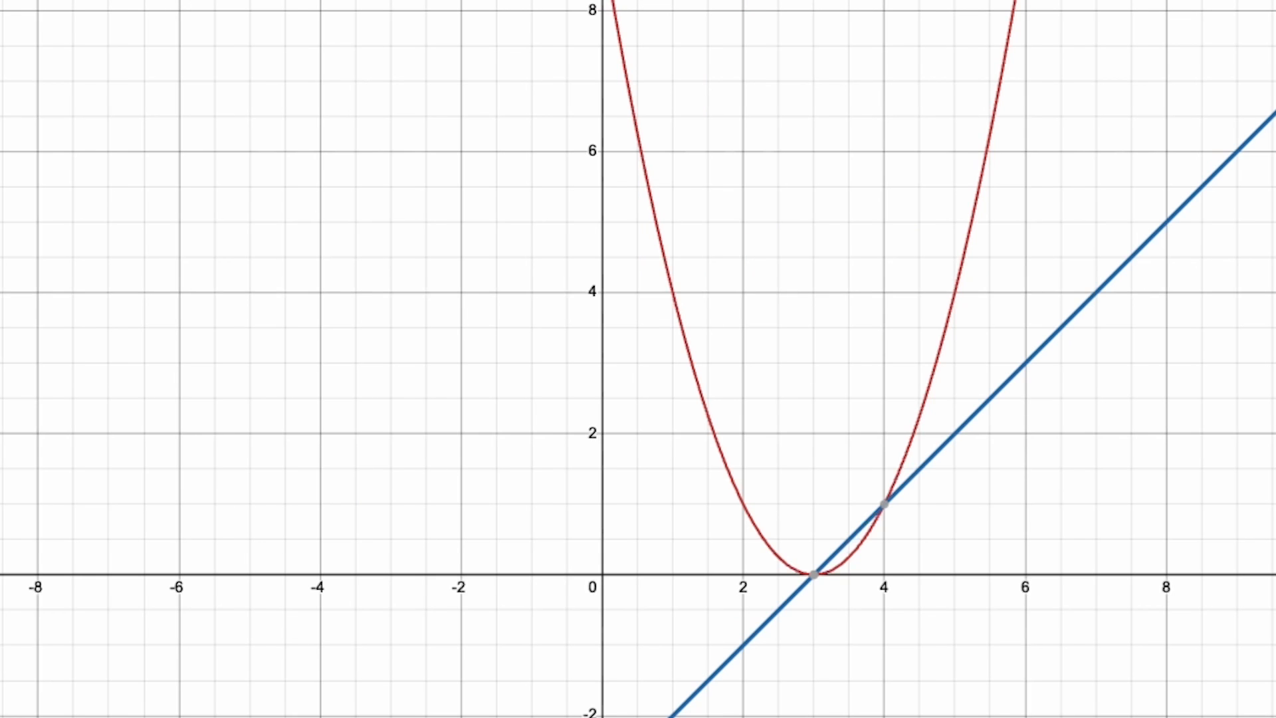
{"action": "type", "text": "(x-3)(x-3"}
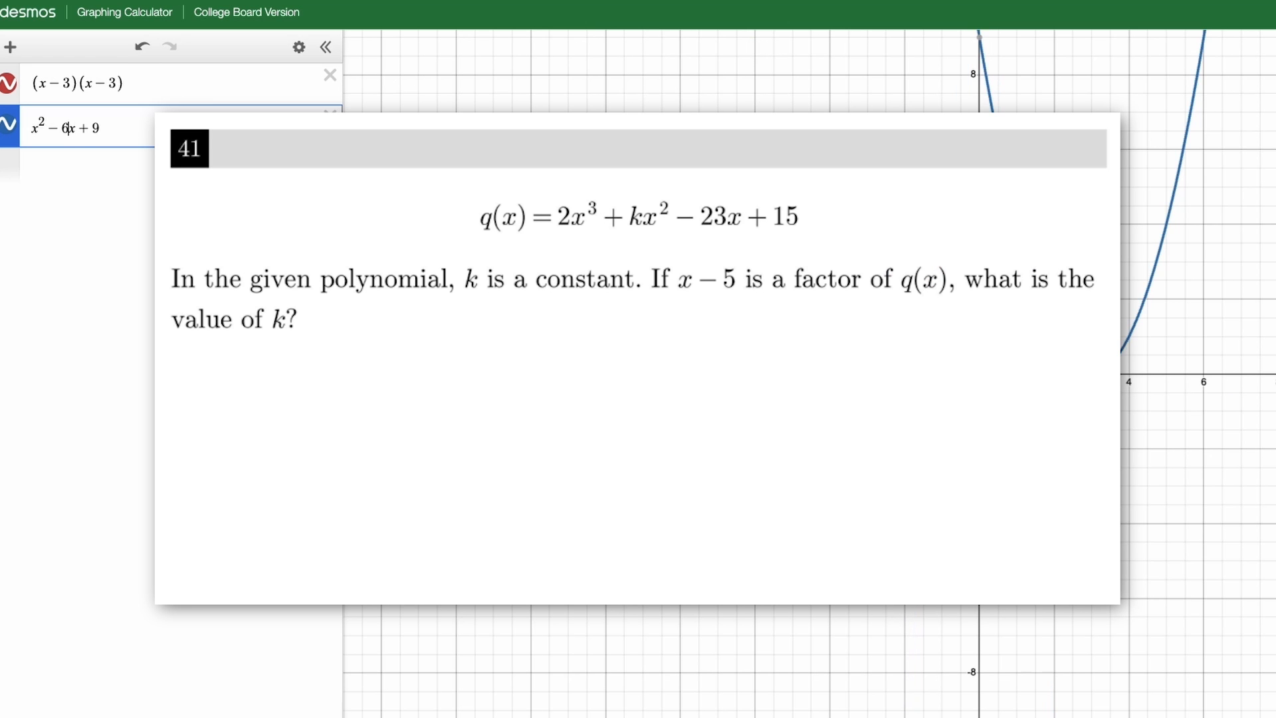
Delete the (x − 3)(x − 3) row and graph the linear factor (x − 7) below x² − 6x + 9
{"action": "left_click", "coordinate": [328, 77]}
{"action": "left_click", "coordinate": [186, 138]}
{"action": "type", "text": "(x-3)"}
{"action": "scroll", "coordinate": [1104, 374], "scroll_direction": "up", "scroll_amount": 2}
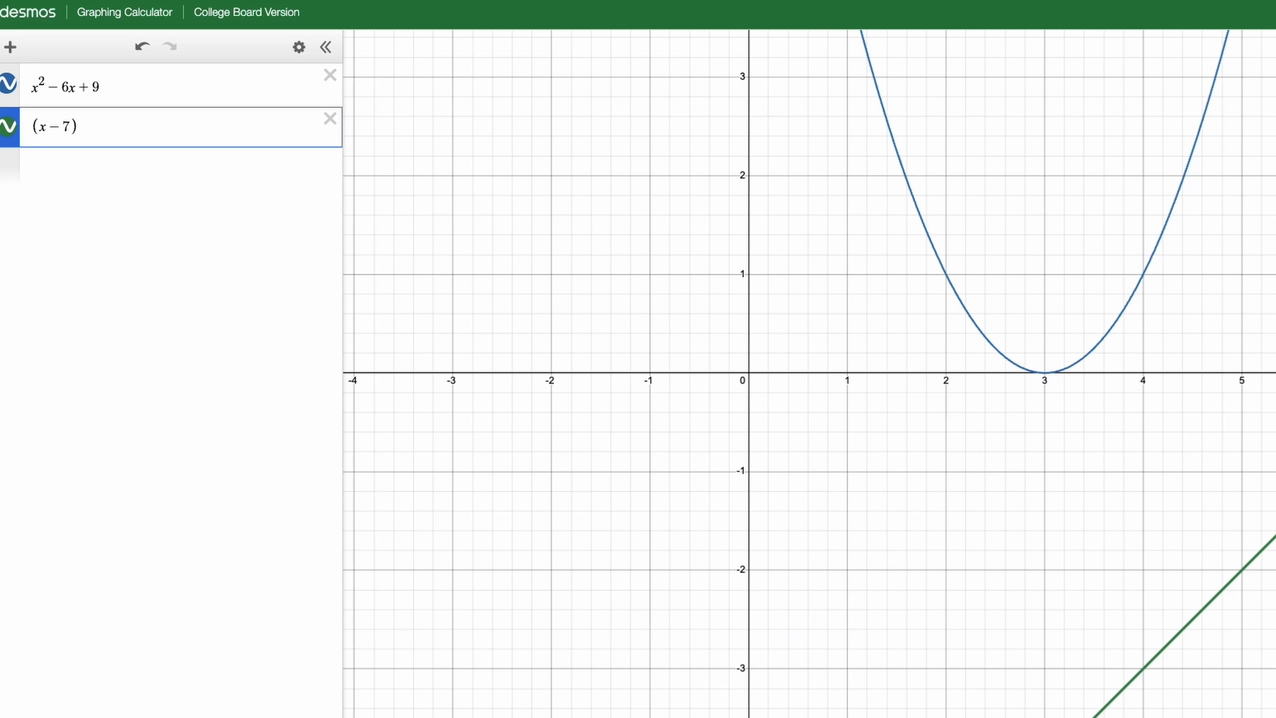
{"action": "scroll", "coordinate": [1130, 395], "scroll_direction": "right", "scroll_amount": 5}
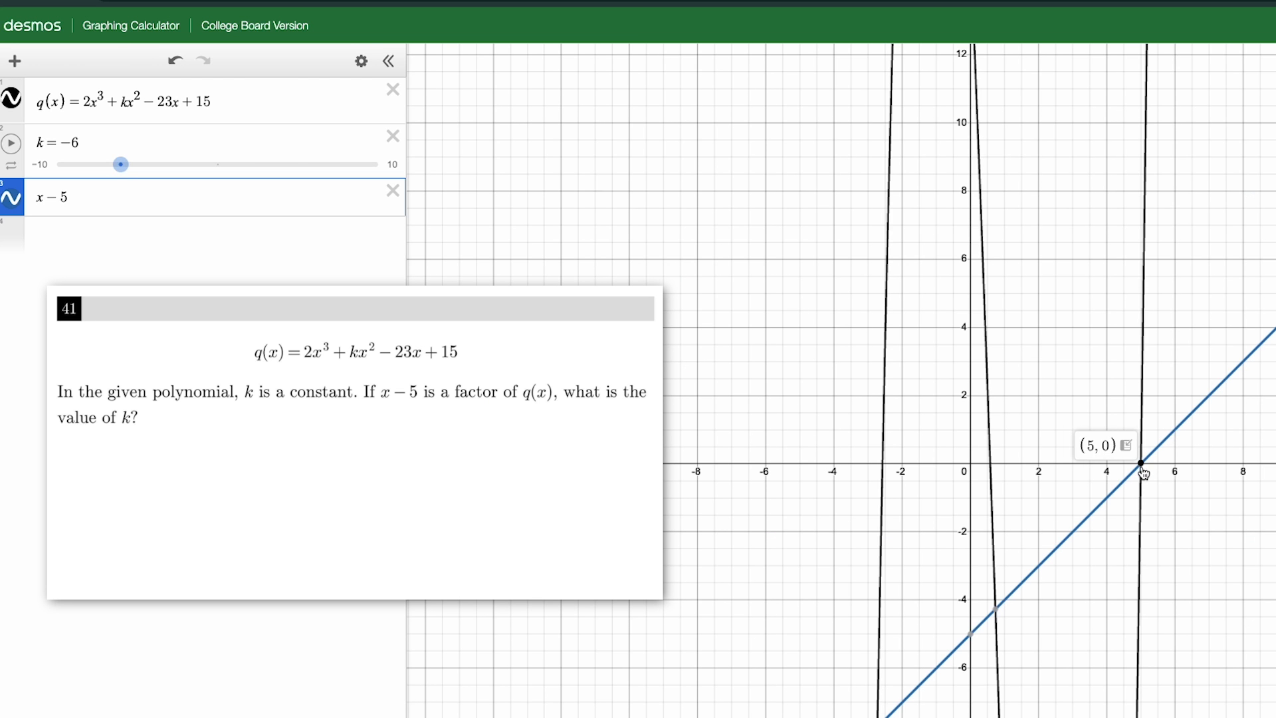
{"action": "scroll", "coordinate": [1142, 468], "scroll_direction": "up", "scroll_amount": 3}
{"action": "scroll", "coordinate": [1142, 469], "scroll_direction": "up", "scroll_amount": 3}
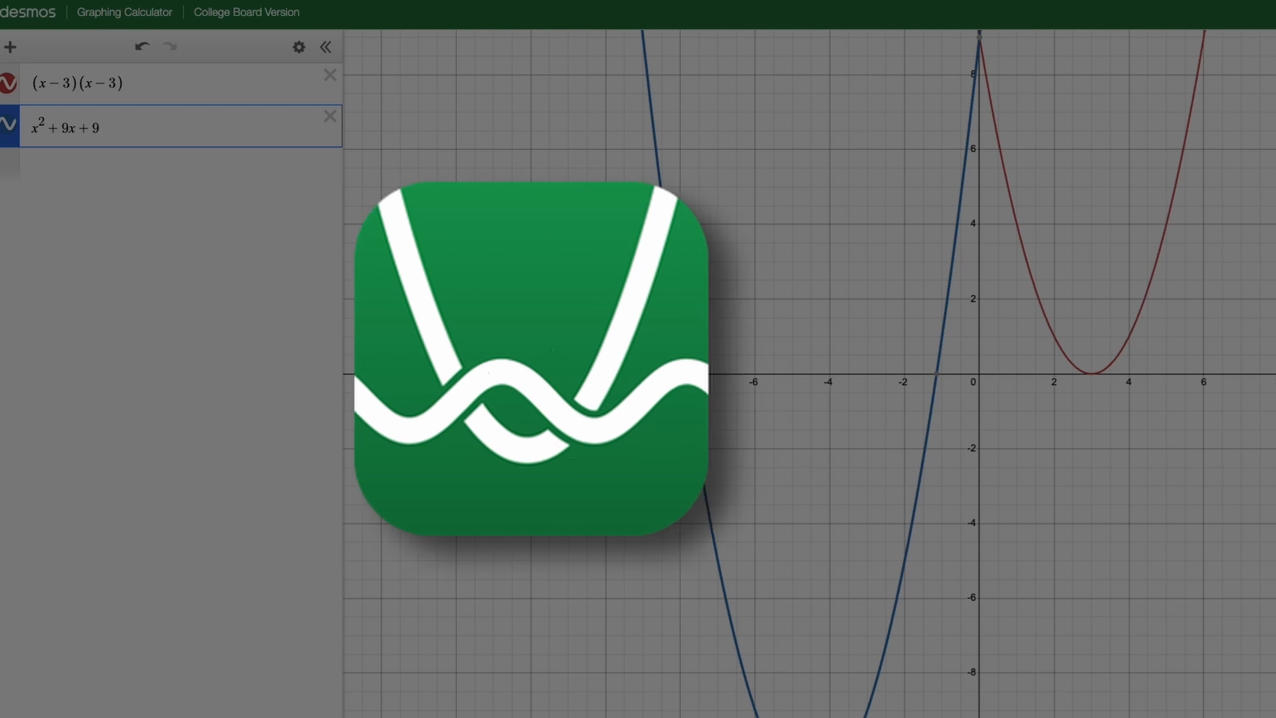
{"action": "key", "text": "BackSpace"}
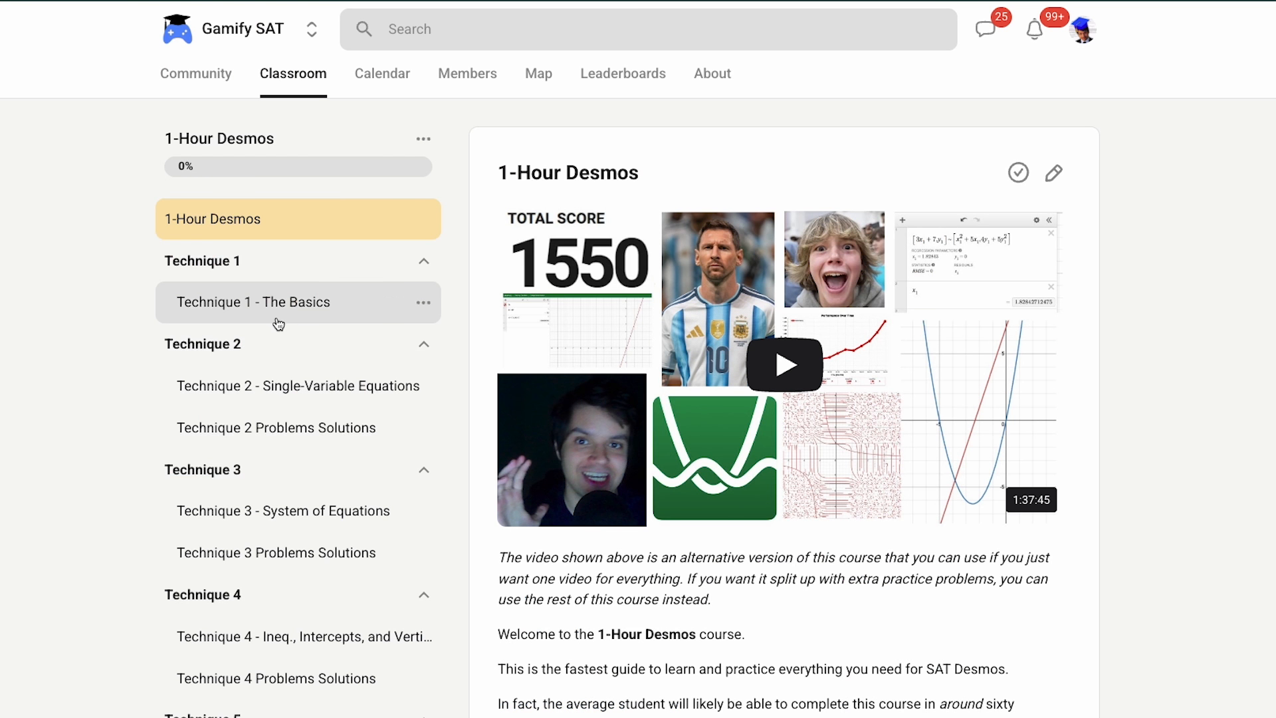
Open Technique 1 - The Basics in the Gamify SAT classroom on Skool and browse the community's posts
{"action": "left_click", "coordinate": [293, 319]}
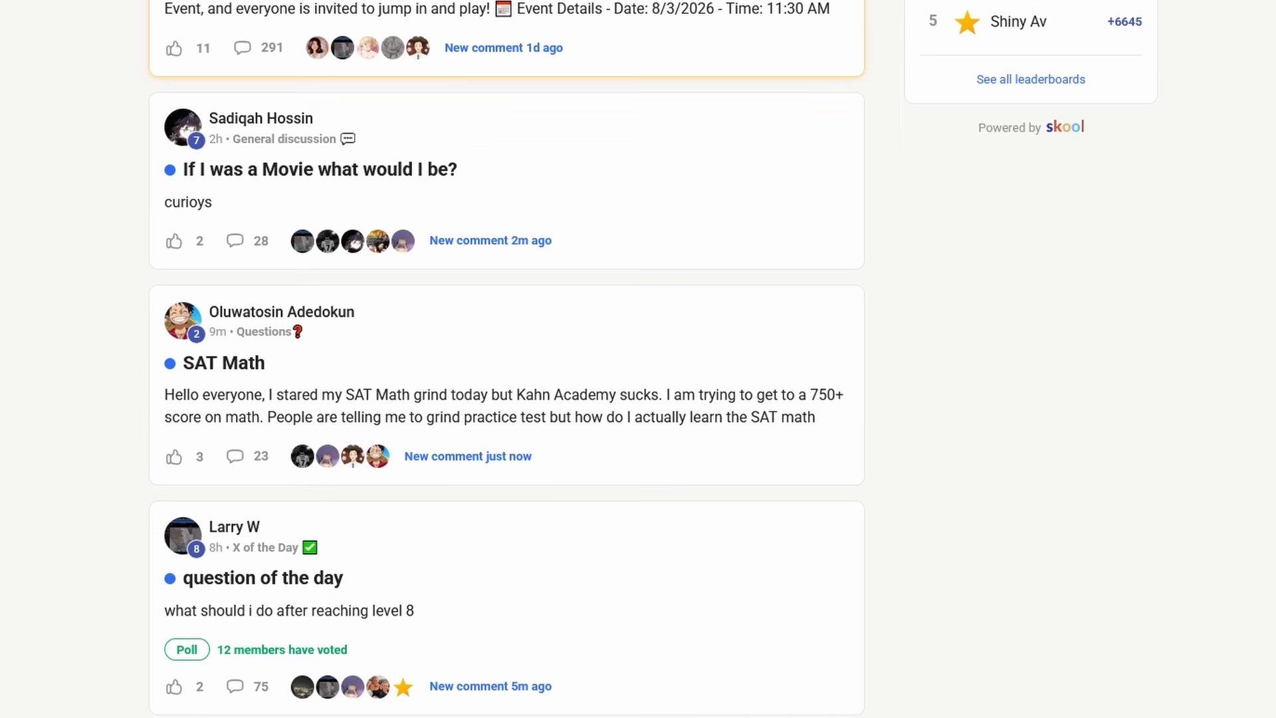
{"action": "scroll", "coordinate": [506, 359], "scroll_direction": "down", "scroll_amount": 5}
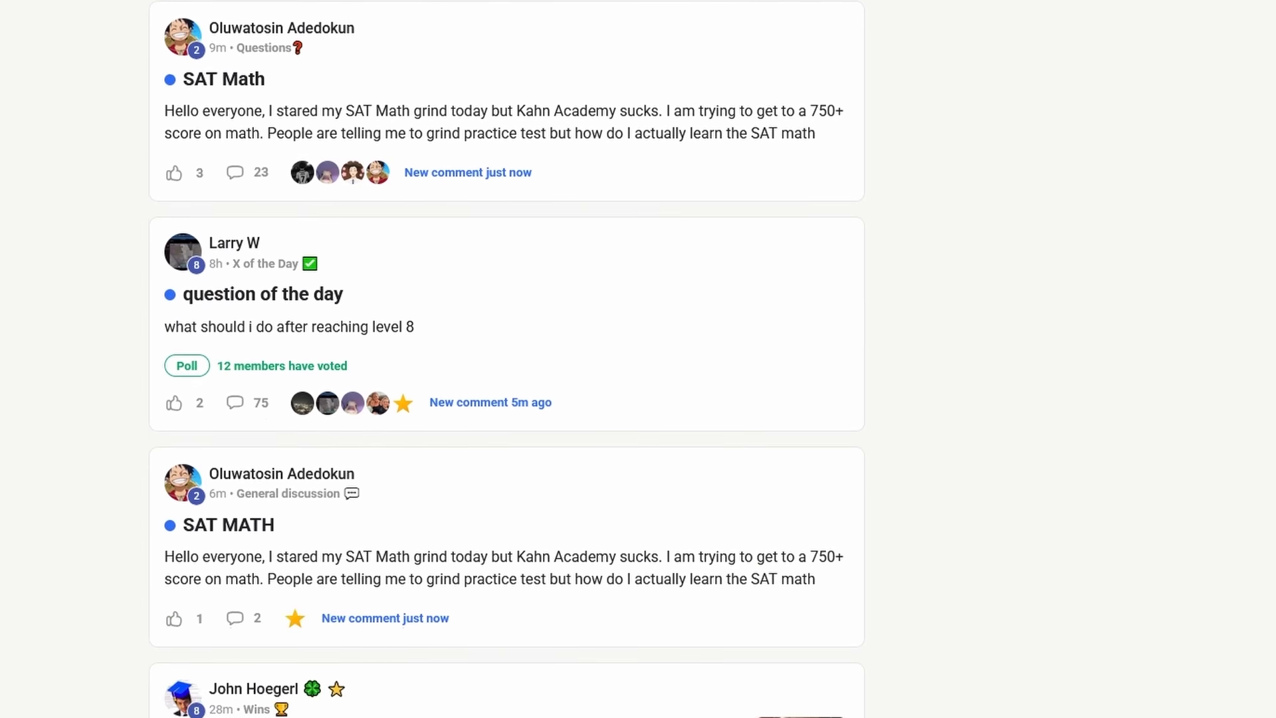